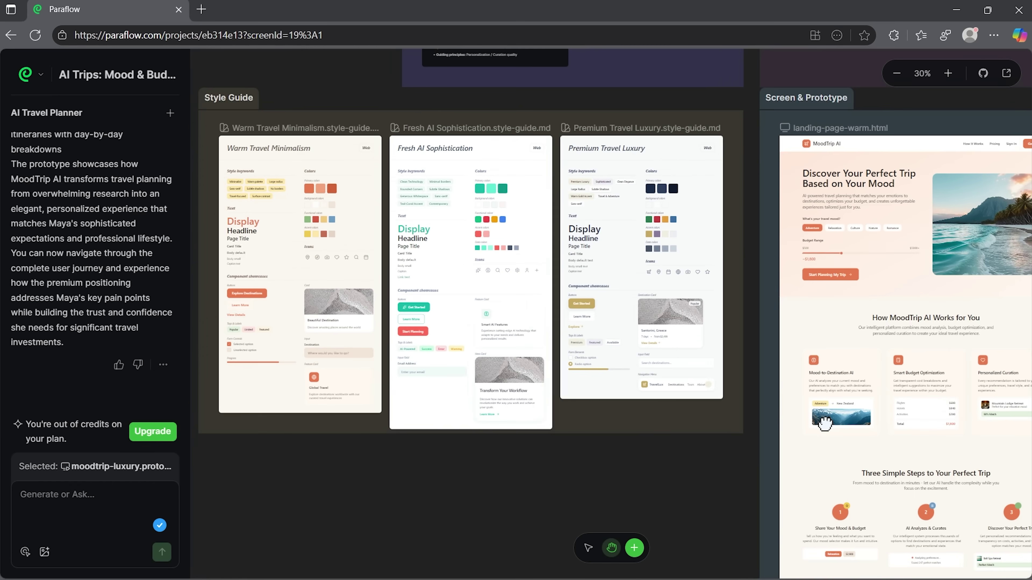
# Pan to the MoodTrip screens and scroll into the Romantic Santorini Getaway full itinerary.
pyautogui.moveTo(825, 422); pyautogui.dragTo(275, 397)
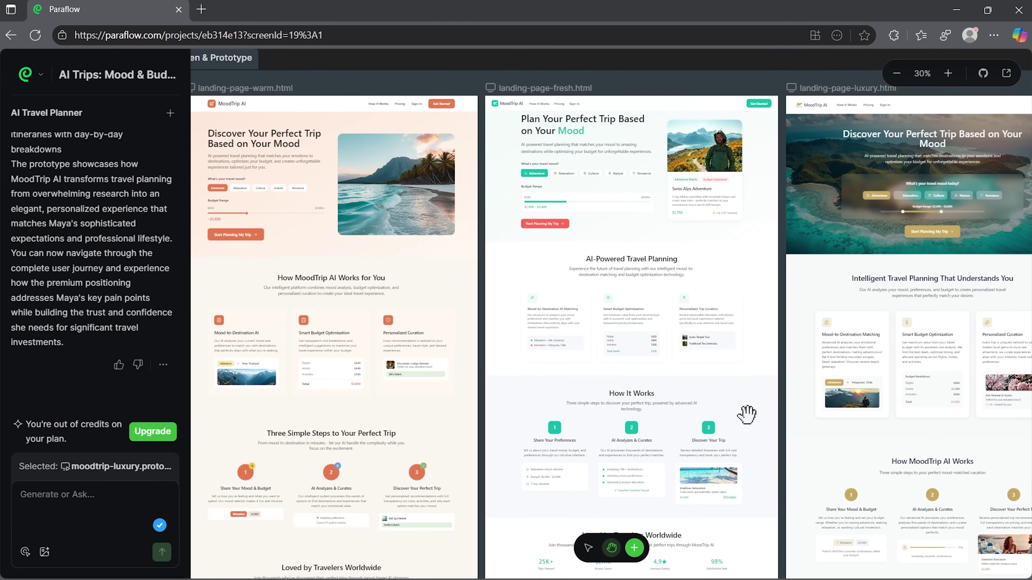
pyautogui.scroll(-3, 743, 419)
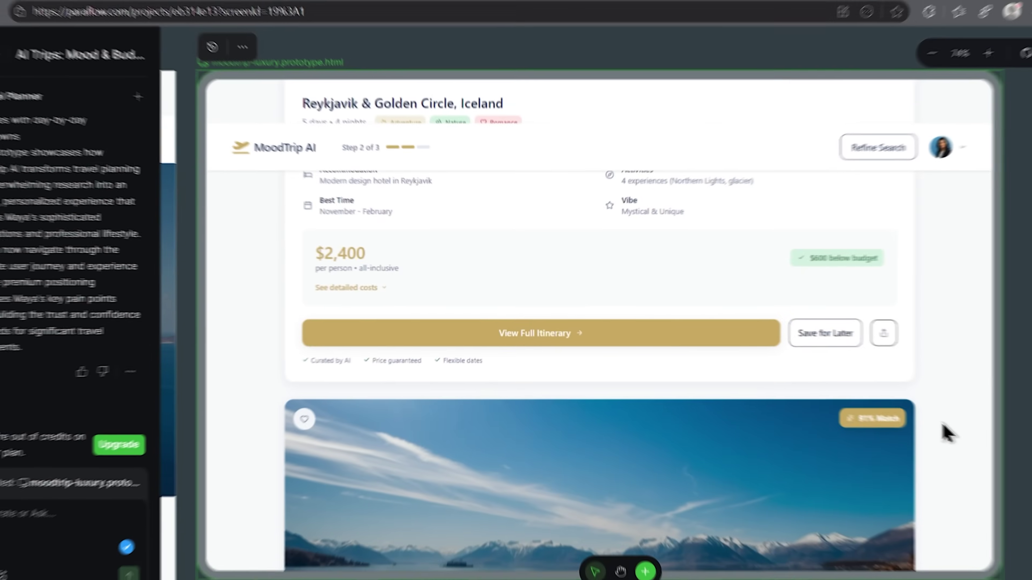
pyautogui.scroll(-5, 915, 423)
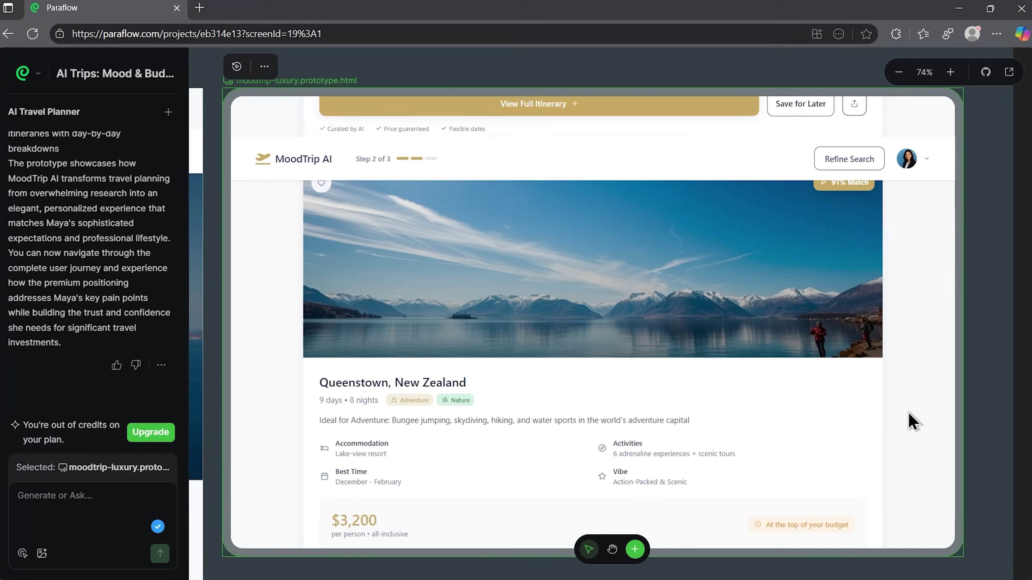
pyautogui.scroll(-2, 915, 423)
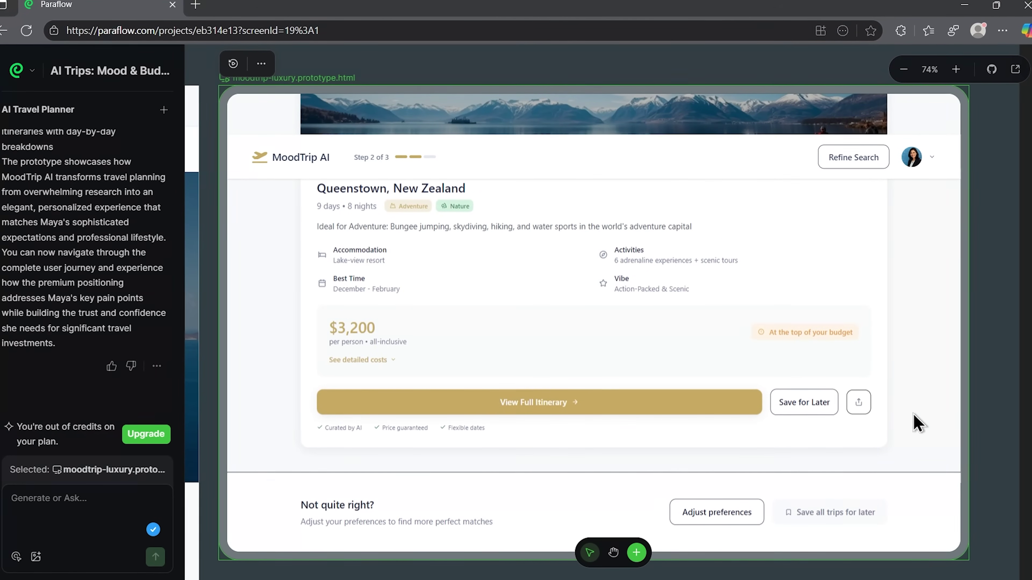
pyautogui.click(599, 403)
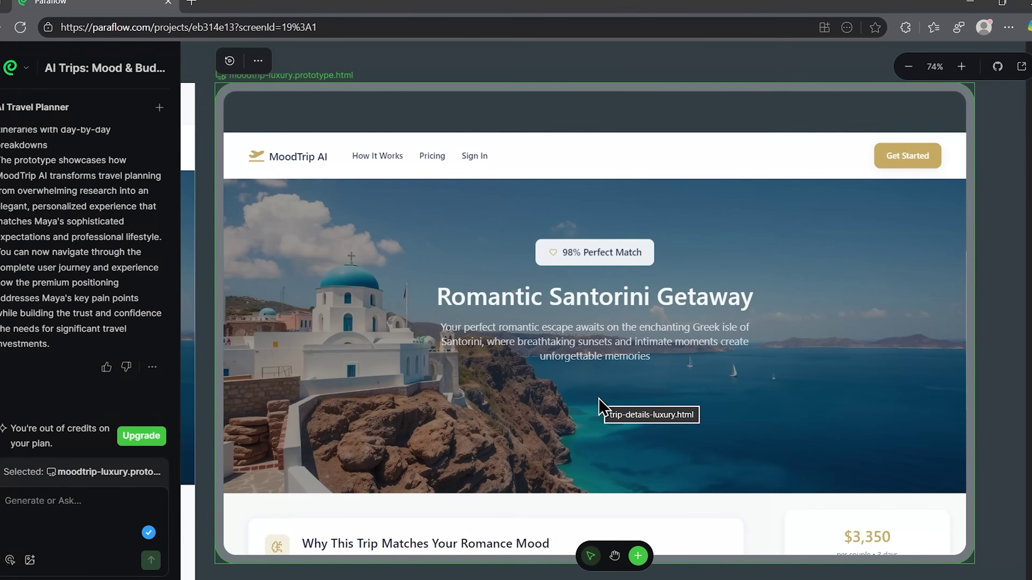
pyautogui.scroll(-5, 916, 391)
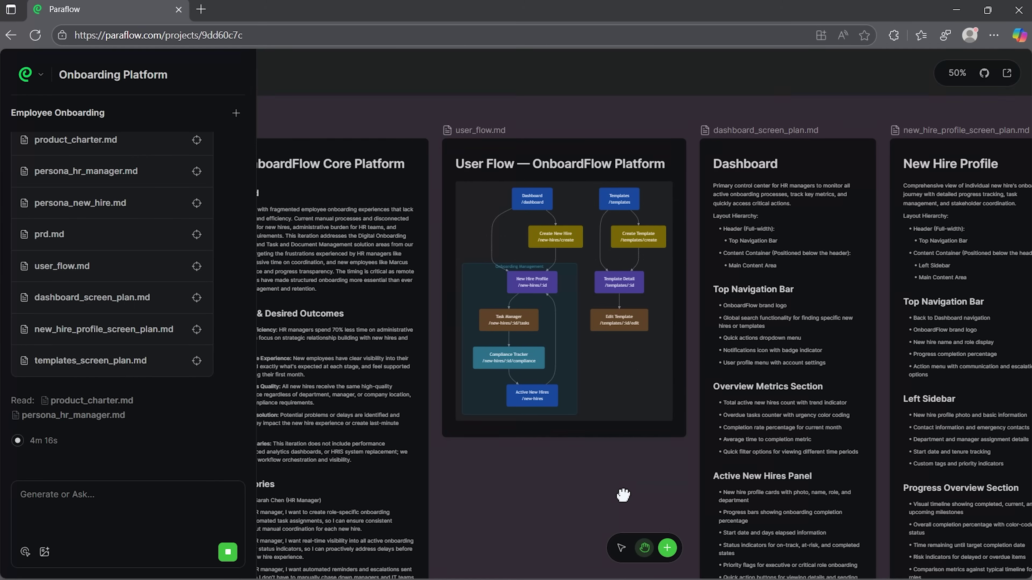
# Pan the Onboarding Platform canvas and send the prompt requesting visual onboarding status badges.
pyautogui.moveTo(622, 491); pyautogui.dragTo(344, 464)
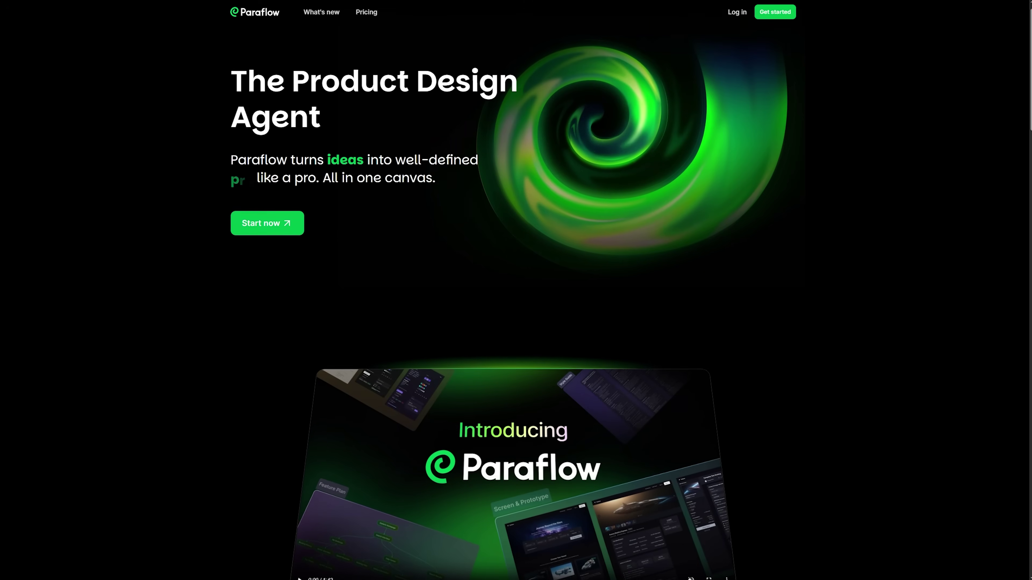
pyautogui.scroll(-2, 516, 285)
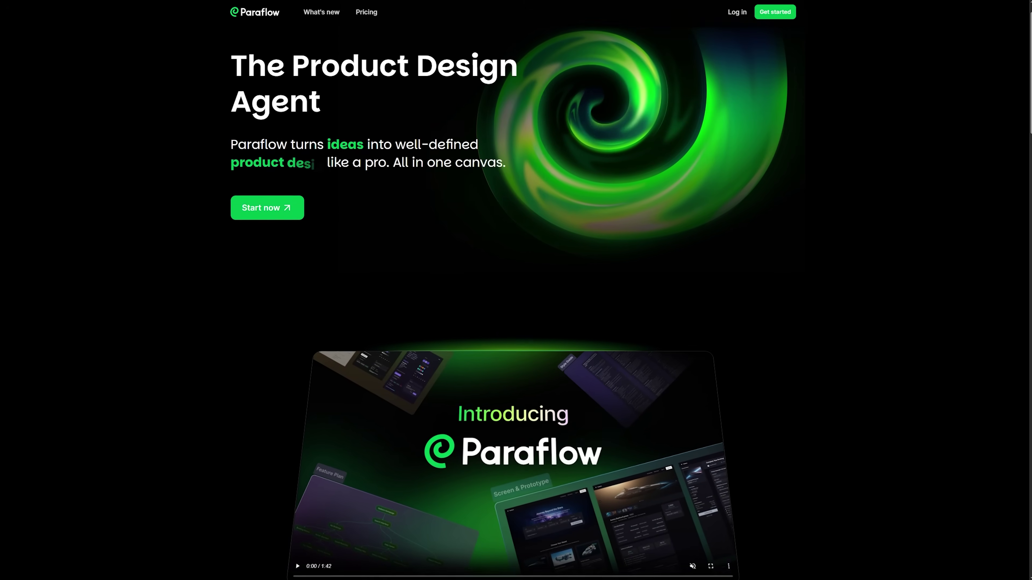
pyautogui.scroll(-2, 516, 284)
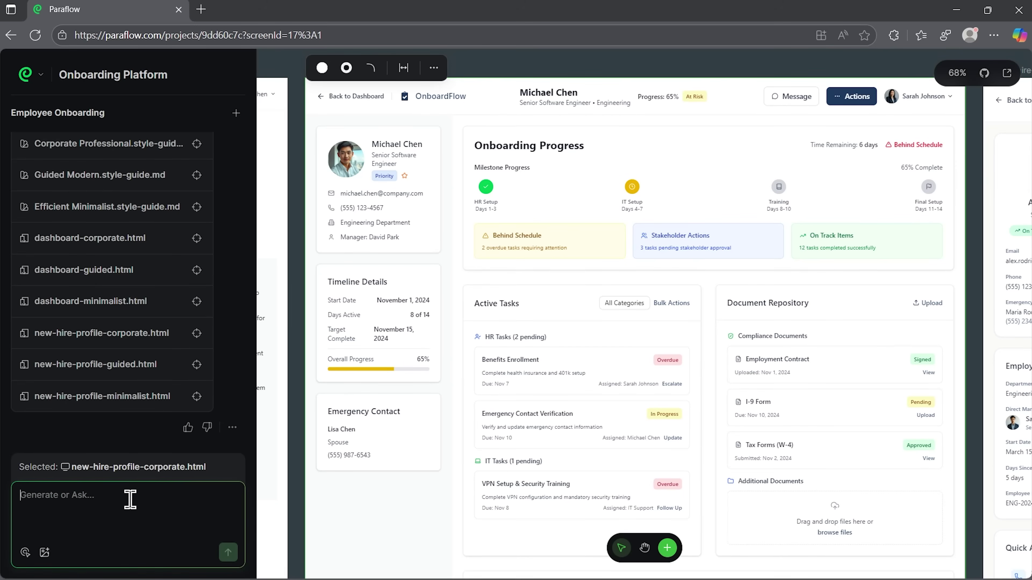
pyautogui.write('Enhance the design to visually represent various onboarding statuses: "Not Started", "In Progress", "Blocked", "Completed", "Overdue". Create a clear visual hierarchy using color, icons, and progress indicators.')
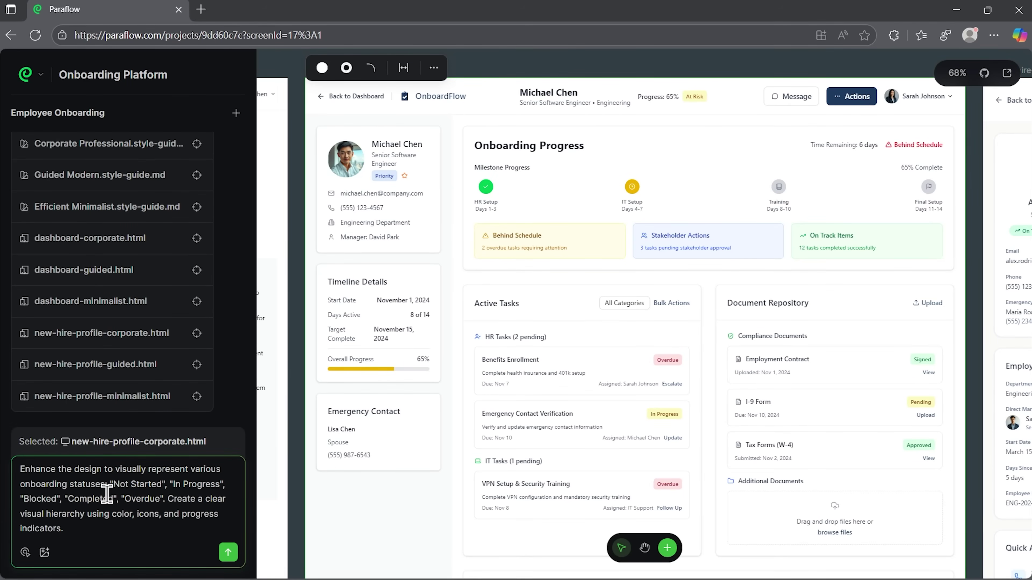
pyautogui.click(231, 558)
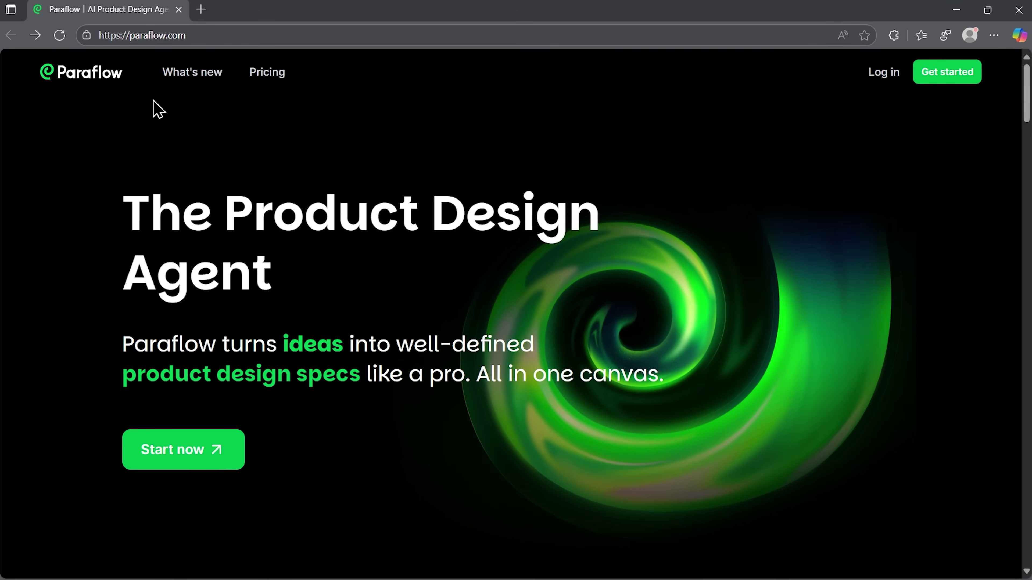
# Log in with Google and browse the home page's Use Cases before returning to the top.
pyautogui.scroll(-8, 557, 283)
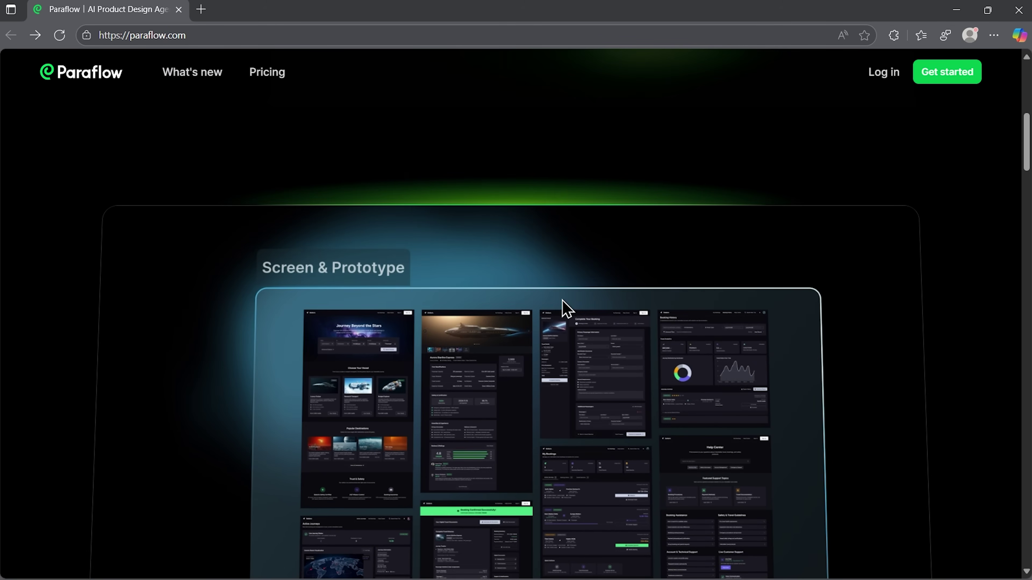
pyautogui.scroll(-5, 565, 309)
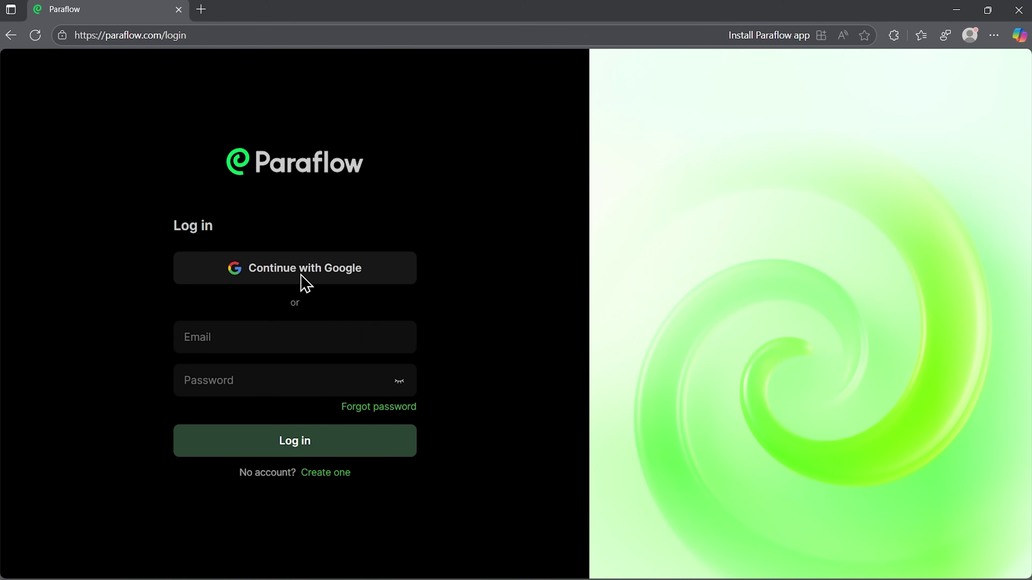
pyautogui.click(301, 272)
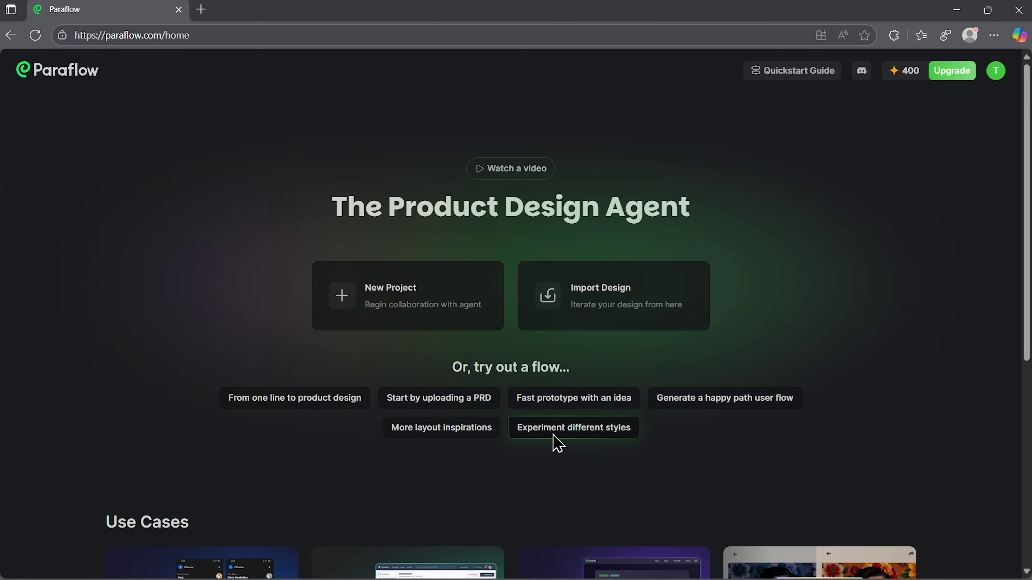
pyautogui.scroll(-6, 480, 447)
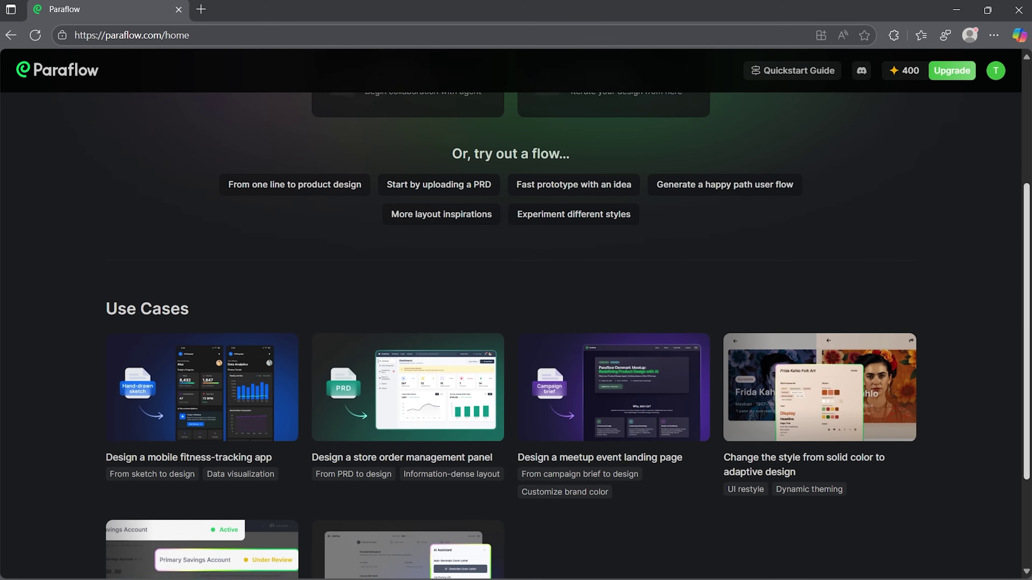
pyautogui.scroll(-2, 958, 461)
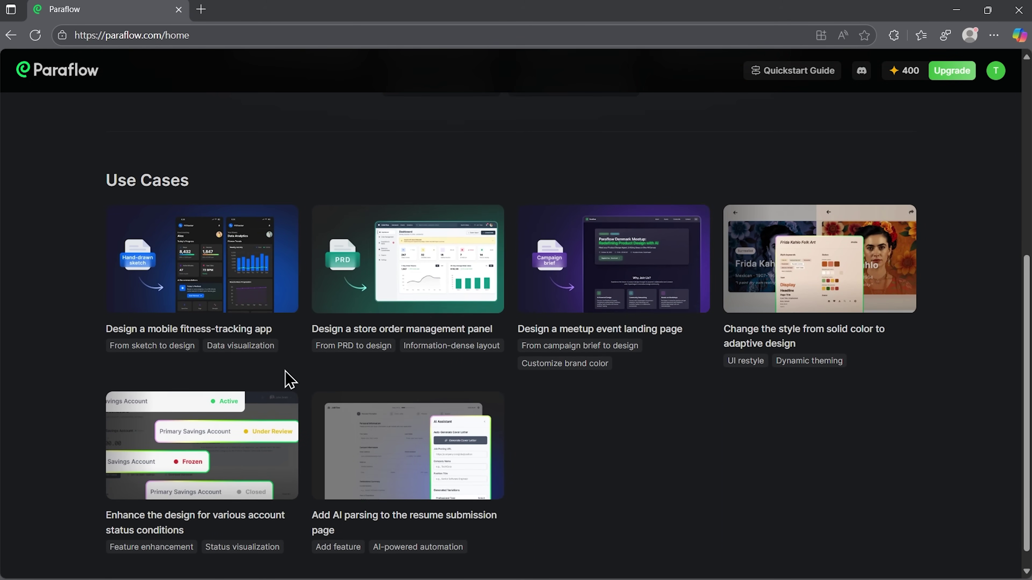
pyautogui.scroll(8, 873, 79)
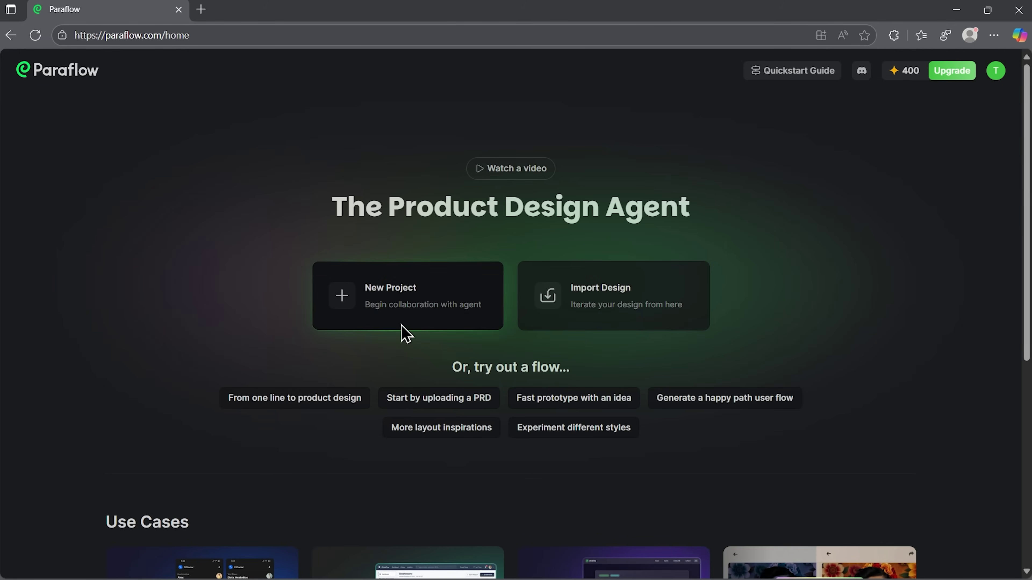
# Start a blank project, step through the canvas tour, and send 'Design an employee onboarding platform'.
pyautogui.click(410, 323)
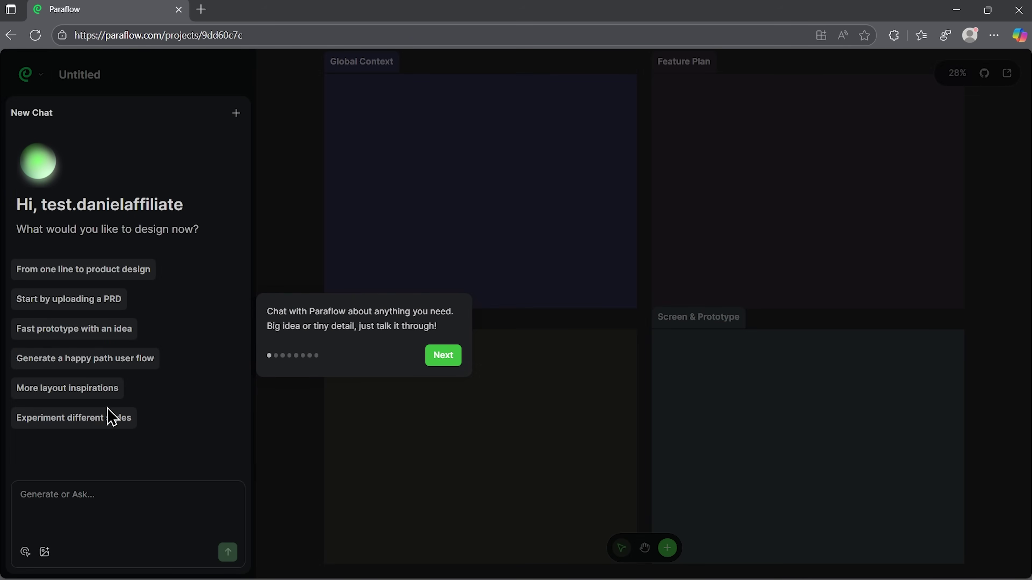
pyautogui.click(441, 358)
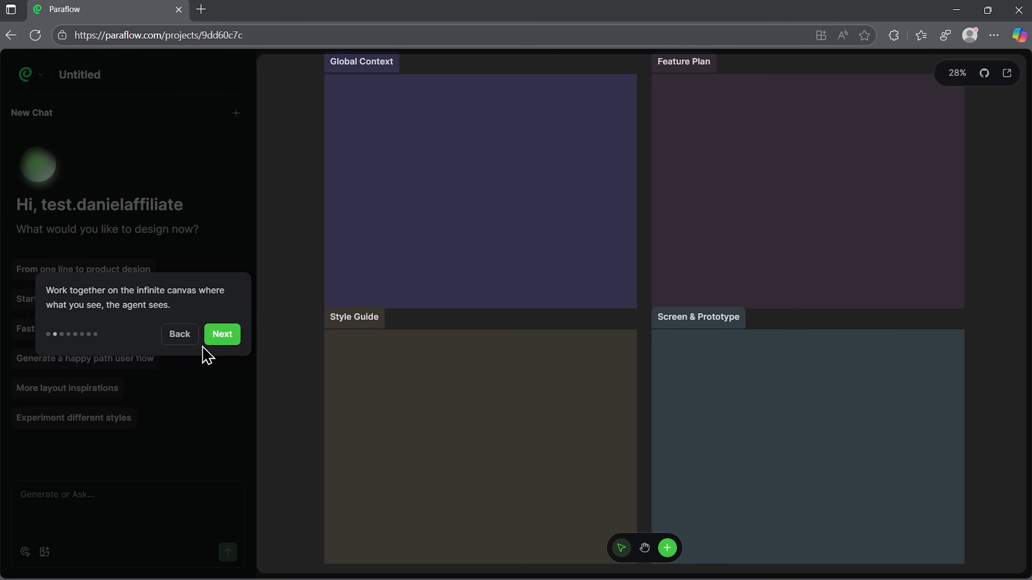
pyautogui.click(221, 335)
pyautogui.click(283, 198)
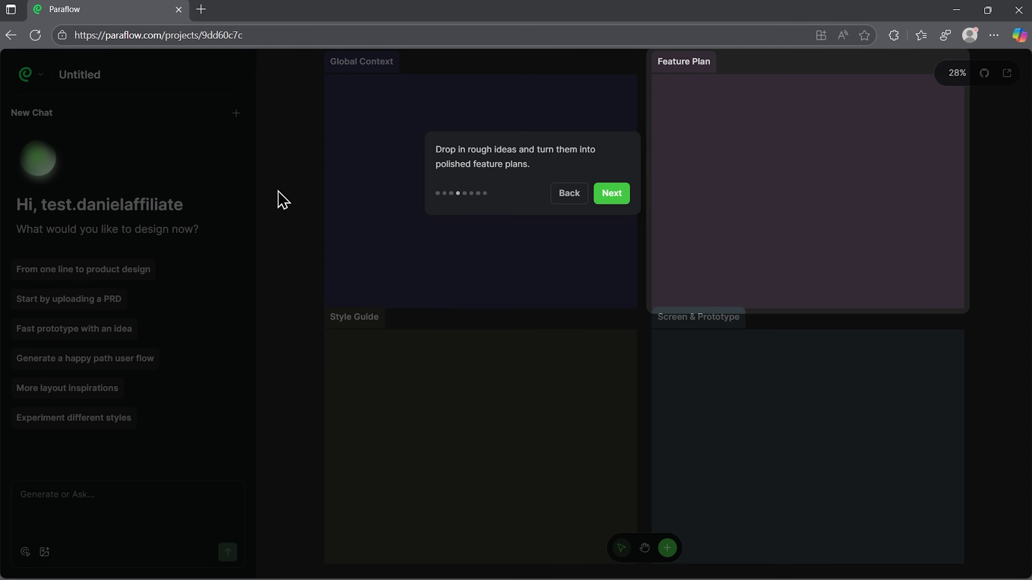
pyautogui.click(611, 194)
pyautogui.click(284, 441)
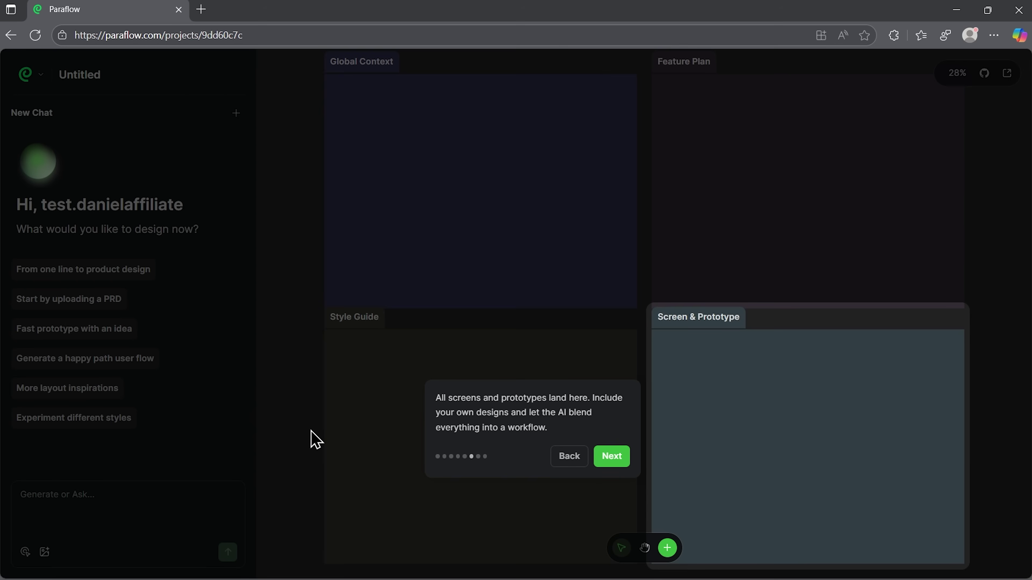
pyautogui.click(612, 457)
pyautogui.click(760, 507)
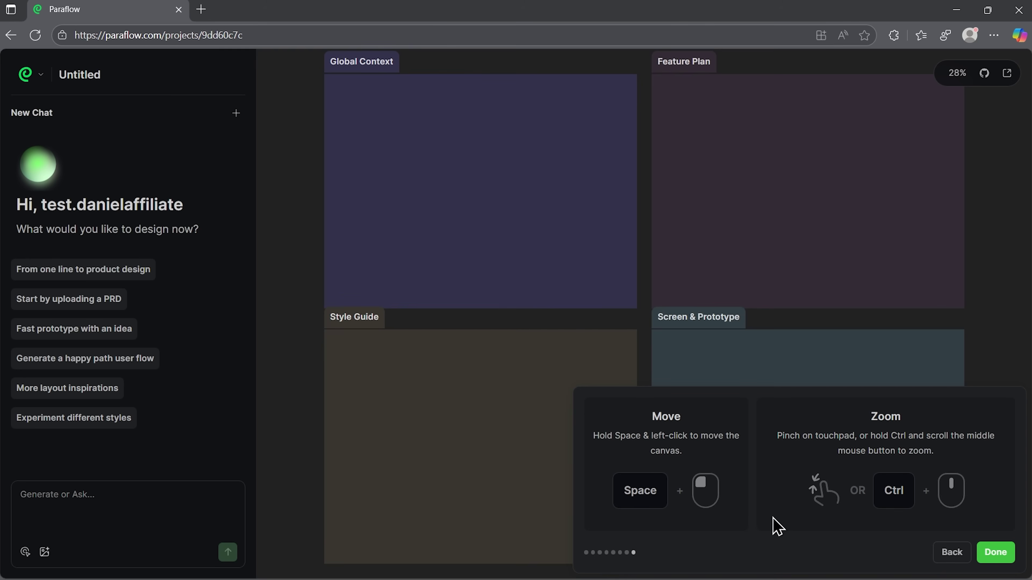
pyautogui.click(293, 395)
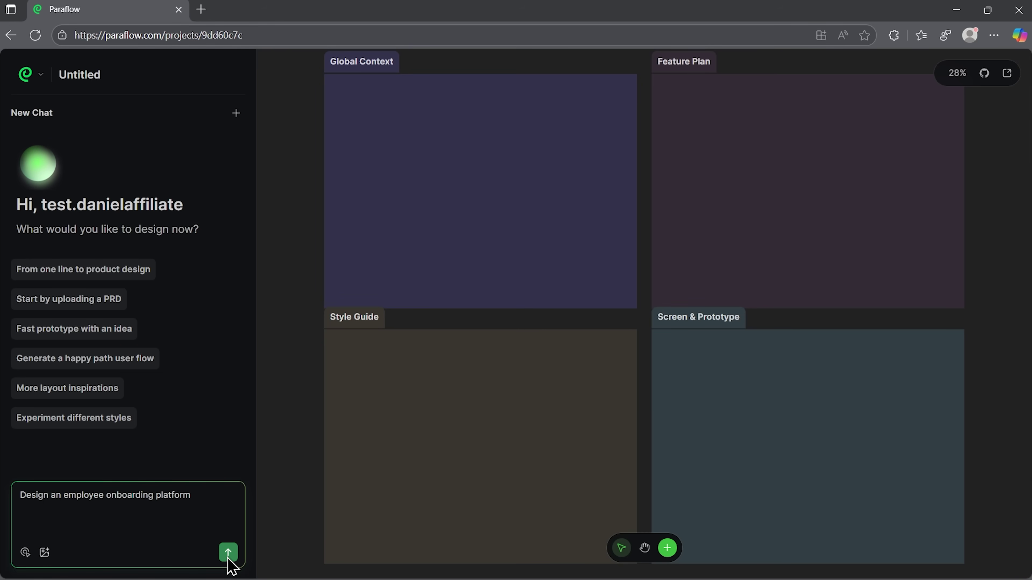
pyautogui.click(228, 558)
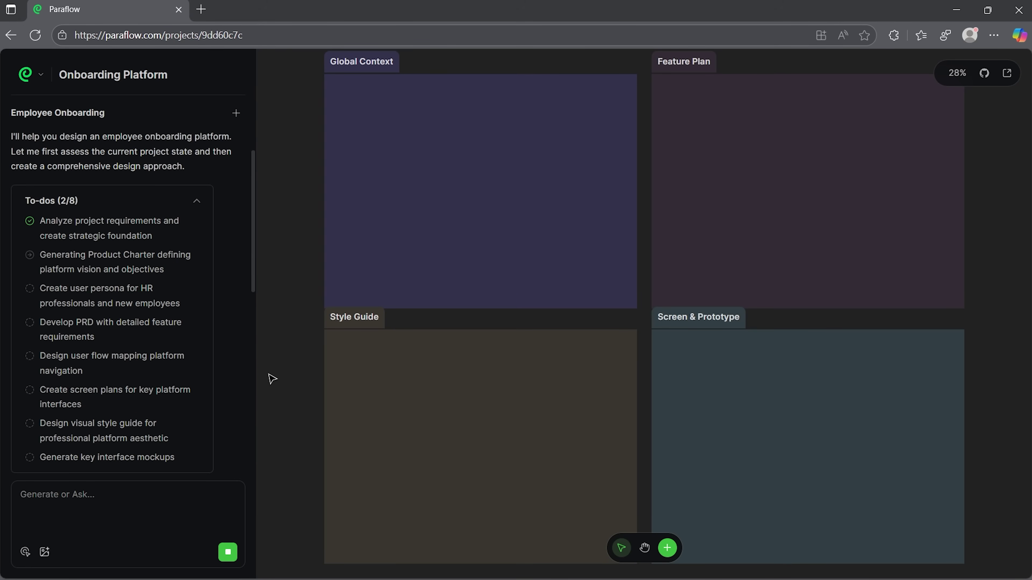
# Pan through Global Context to read the product charter and HR-manager and new-hire personas.
pyautogui.press('h')
pyautogui.scroll(5, 526, 404)
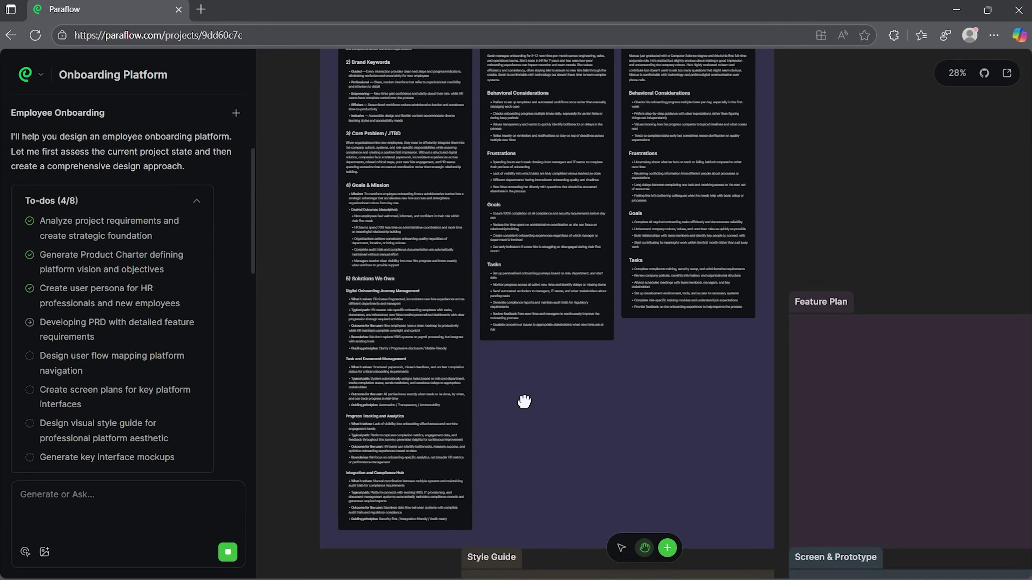
pyautogui.scroll(6, 488, 241)
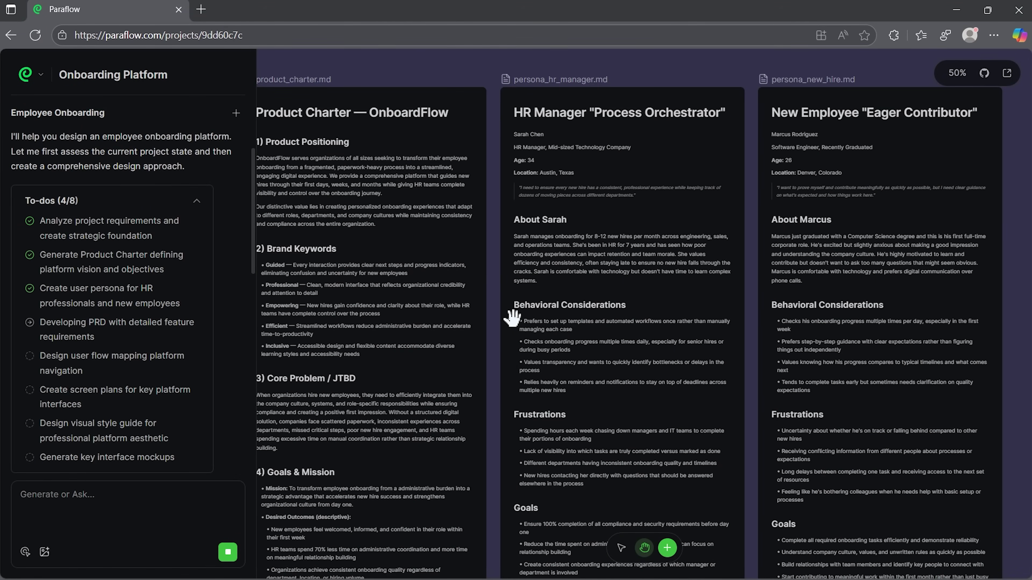
pyautogui.moveTo(512, 318); pyautogui.dragTo(530, 341)
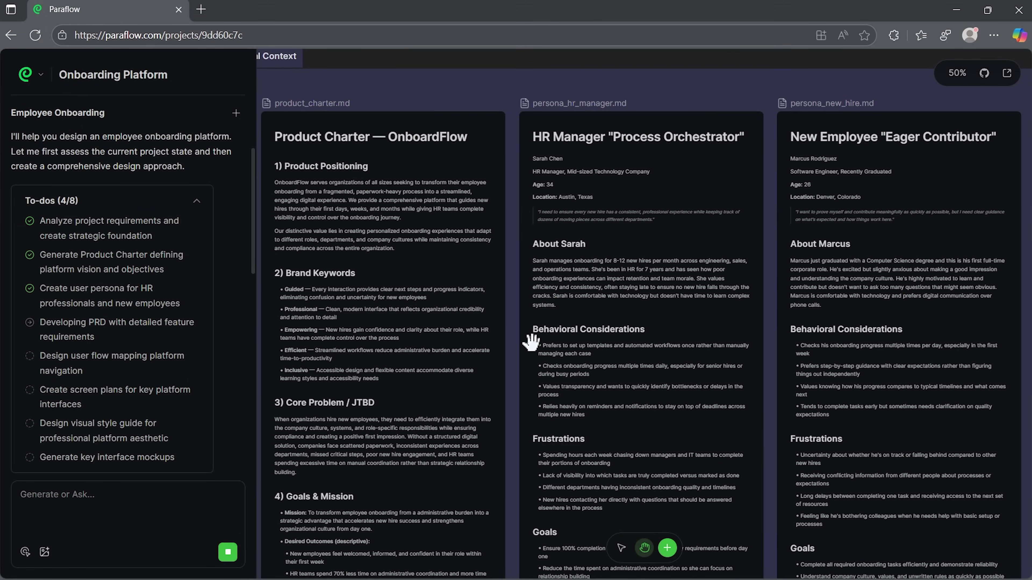
pyautogui.moveTo(605, 433); pyautogui.dragTo(531, 133)
pyautogui.moveTo(558, 324); pyautogui.dragTo(614, 154)
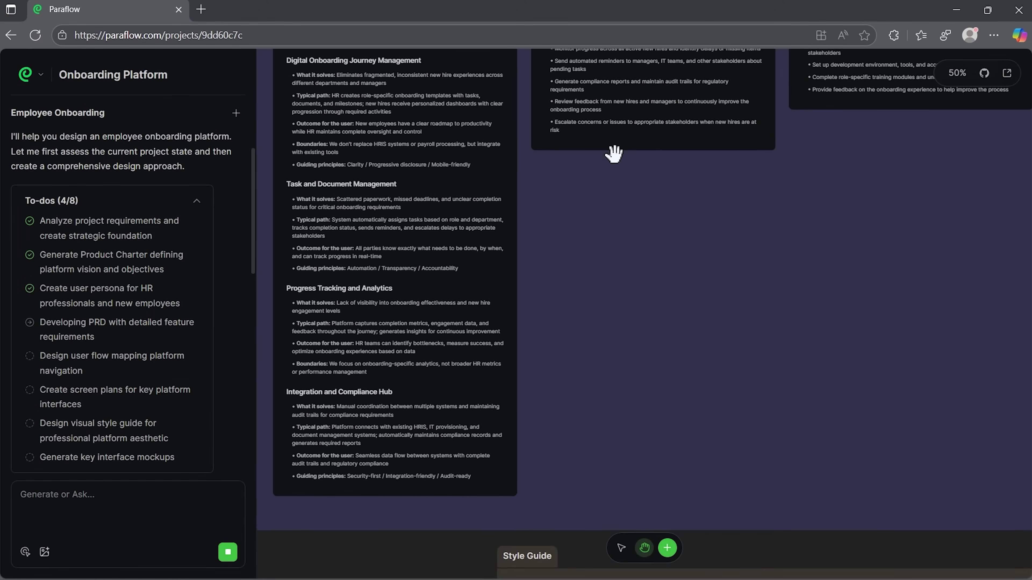
pyautogui.scroll(-3, 595, 304)
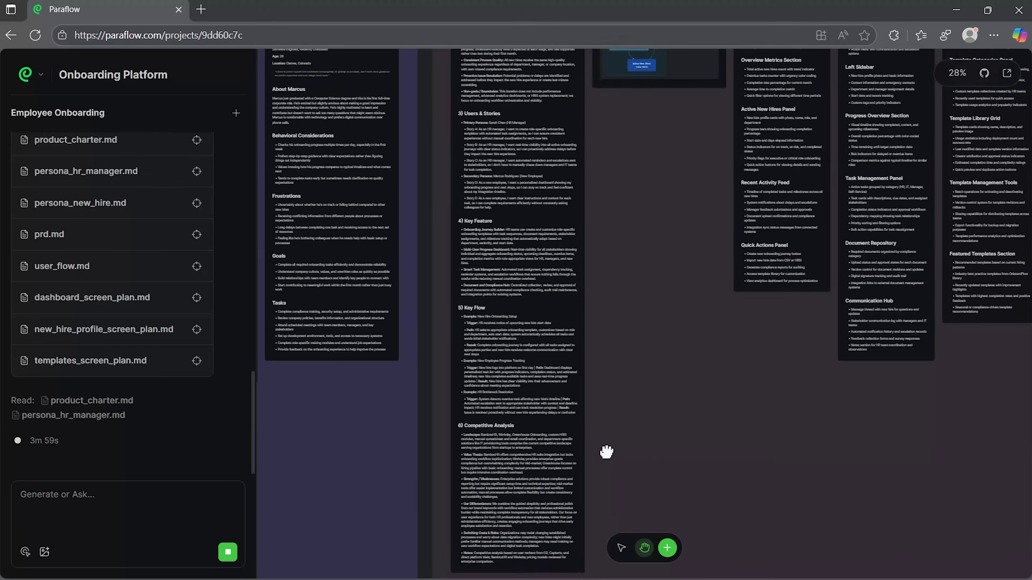
# Zoom and pan across the Feature Plan's PRD, user flow and screen plan cards.
pyautogui.scroll(5, 606, 454)
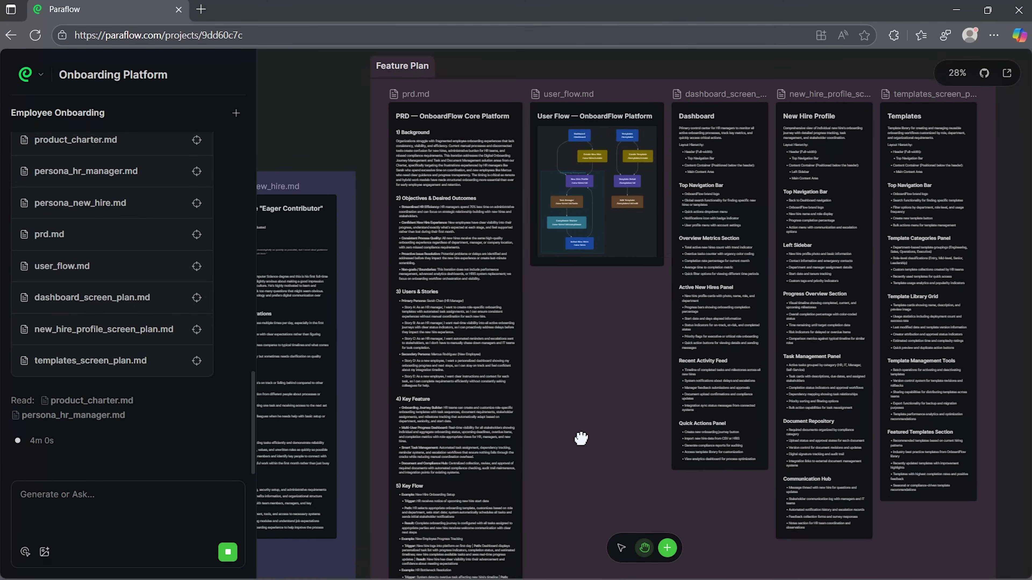
pyautogui.scroll(2, 600, 280)
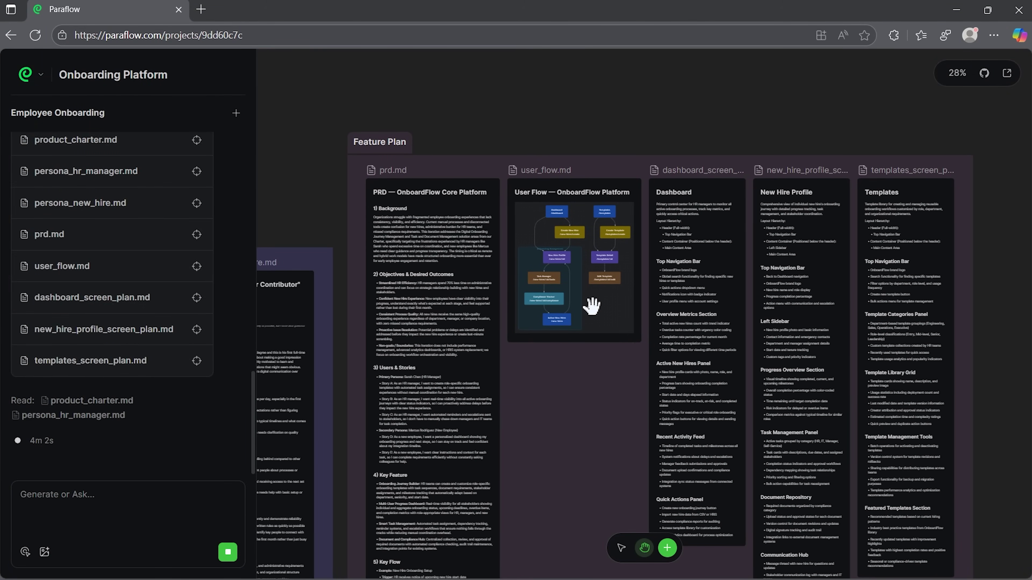
pyautogui.scroll(3, 592, 305)
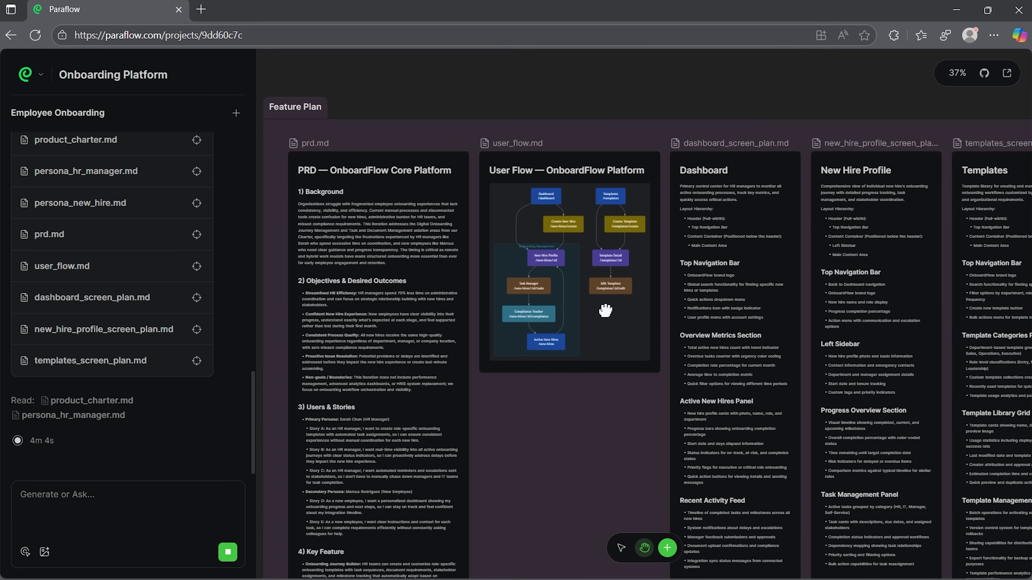
pyautogui.moveTo(606, 310)
pyautogui.mouseDown()
pyautogui.moveTo(609, 325)
pyautogui.moveTo(597, 316)
pyautogui.mouseUp()
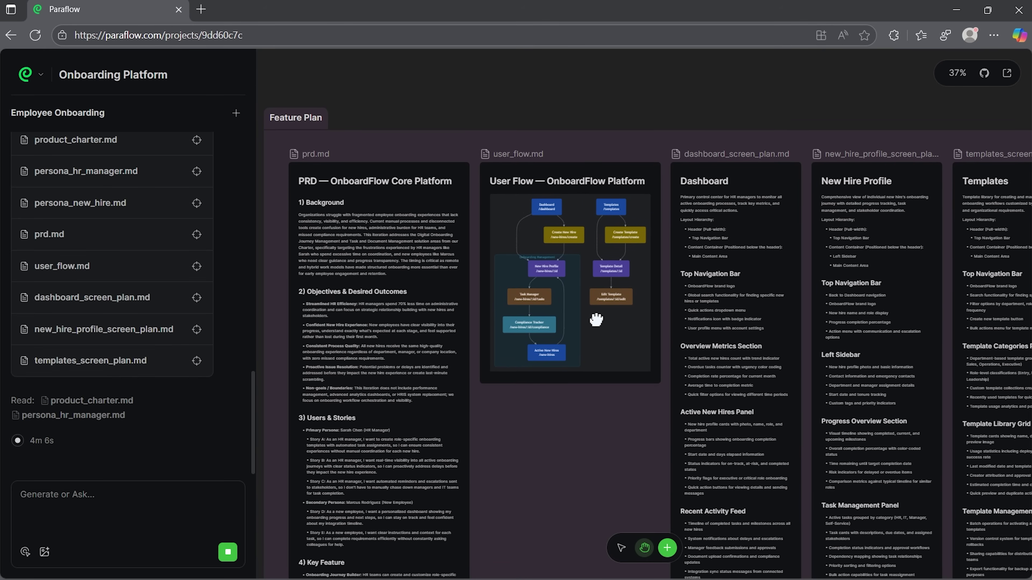
pyautogui.scroll(3, 598, 320)
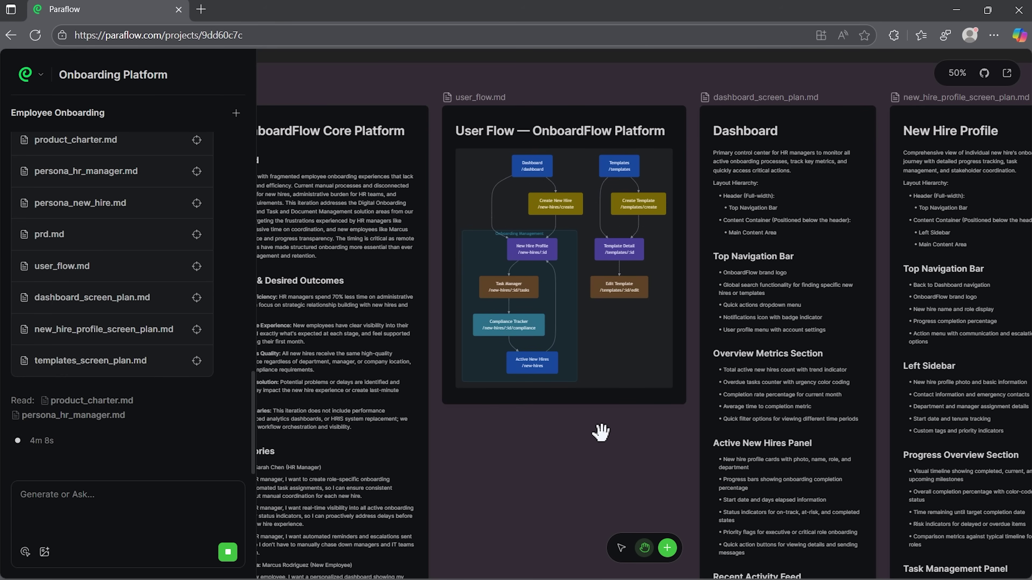
pyautogui.moveTo(638, 355); pyautogui.dragTo(738, 212)
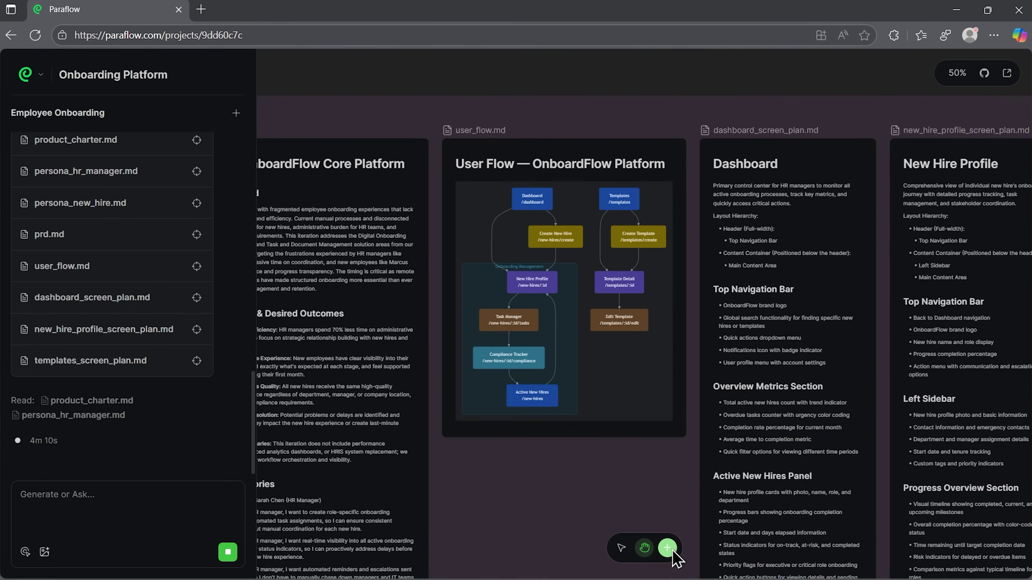
# Look at the add-section options, then bring up the project's Share dialog.
pyautogui.click(667, 548)
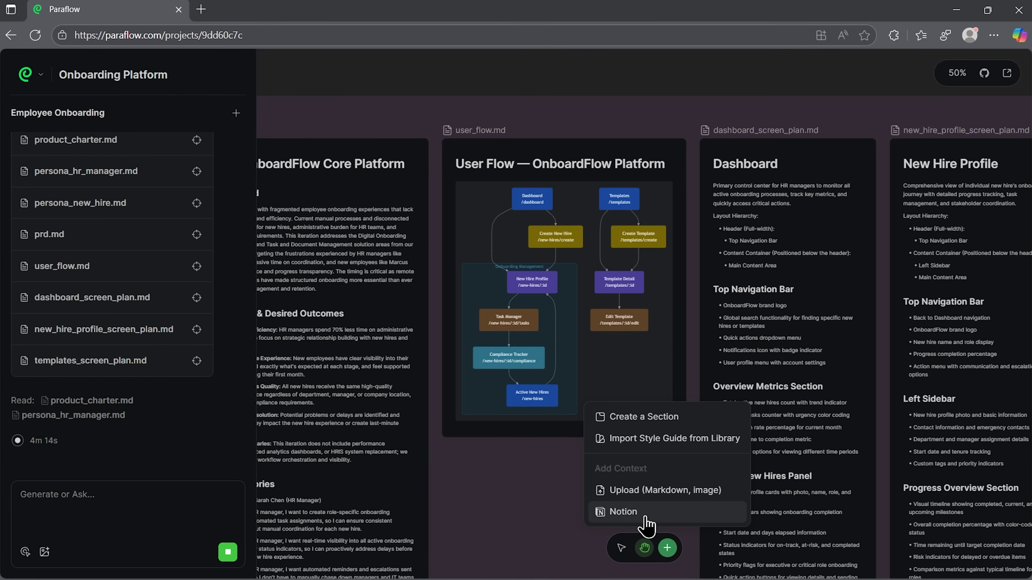
pyautogui.click(540, 494)
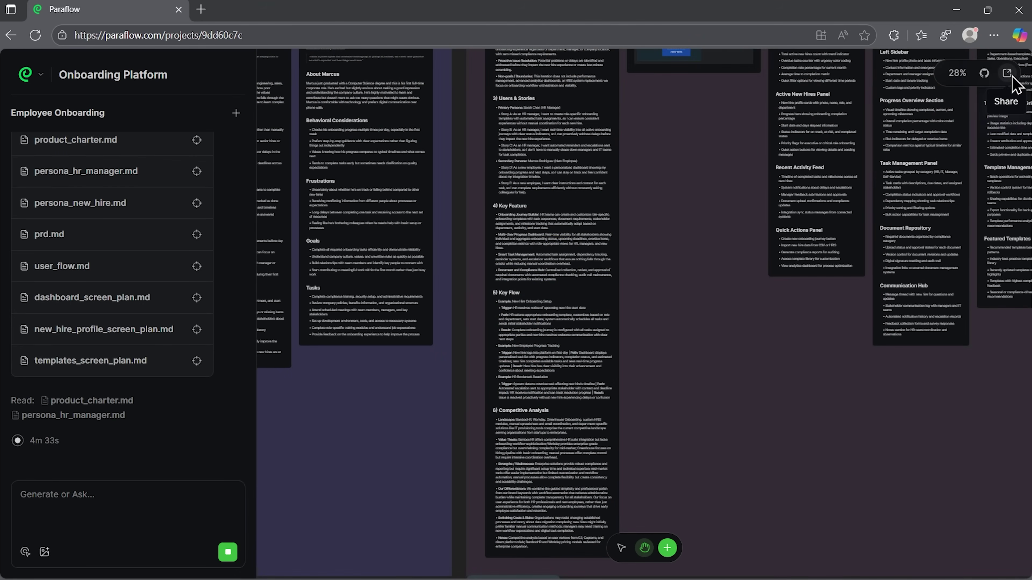
pyautogui.click(1008, 73)
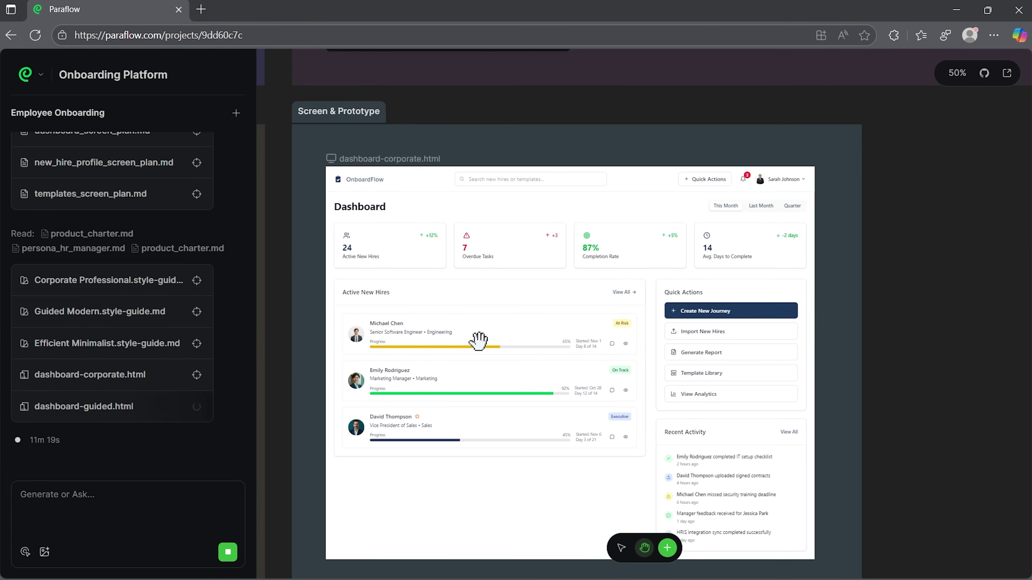
# Zoom to 68% and select the Quick Actions group and Avg. Days to Complete card.
pyautogui.scroll(5, 478, 341)
pyautogui.scroll(-5, 478, 341)
pyautogui.scroll(3, 478, 341)
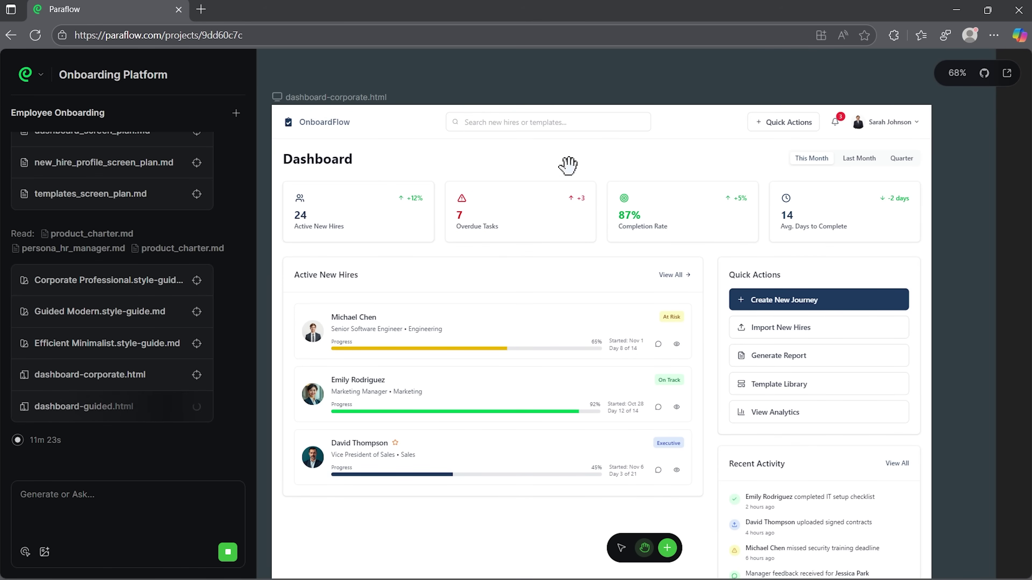
pyautogui.click(622, 550)
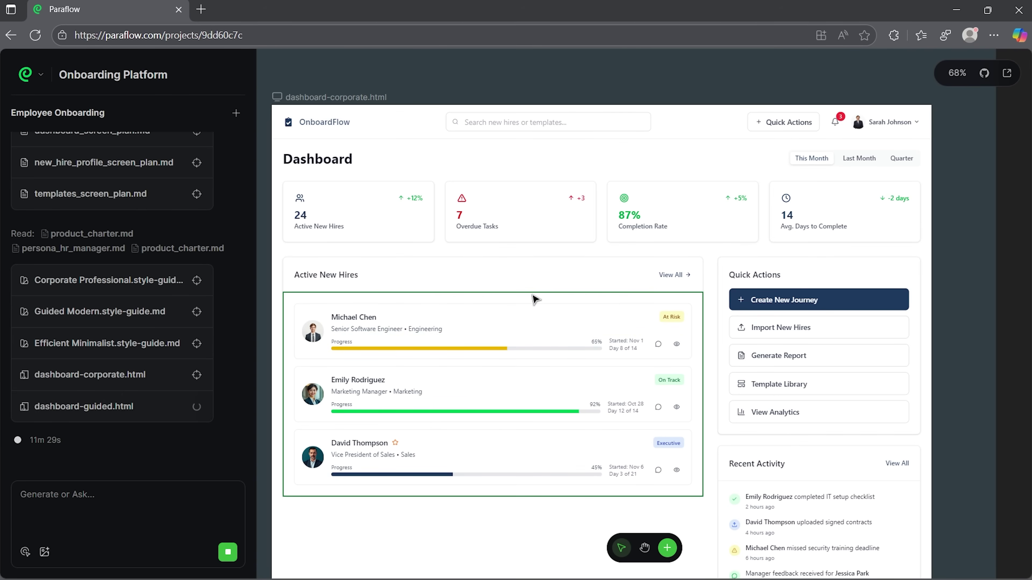
pyautogui.click(793, 342)
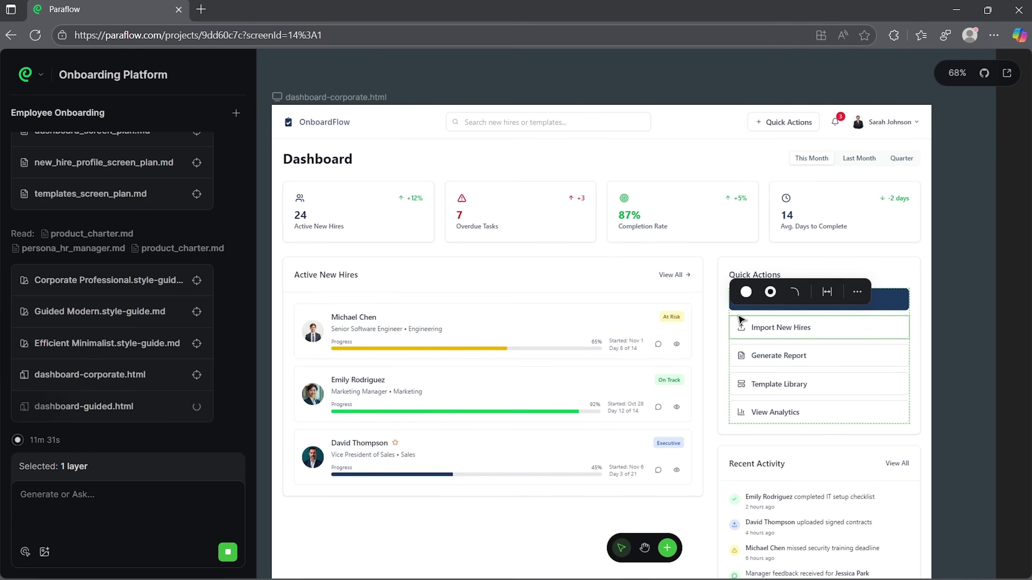
pyautogui.click(799, 199)
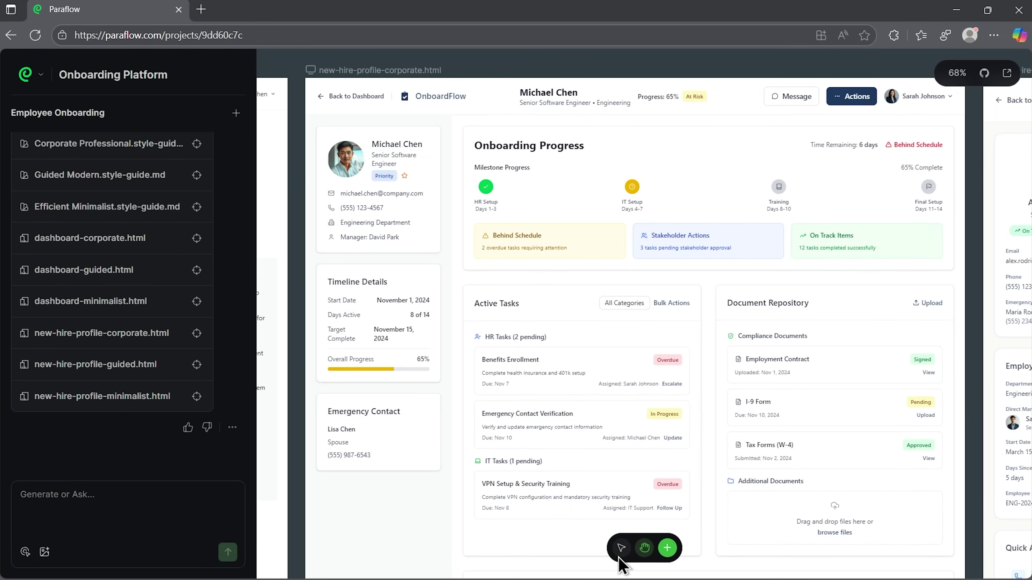
# Select new-hire-profile-corporate.html and paste the onboarding status visuals prompt into chat.
pyautogui.click(429, 71)
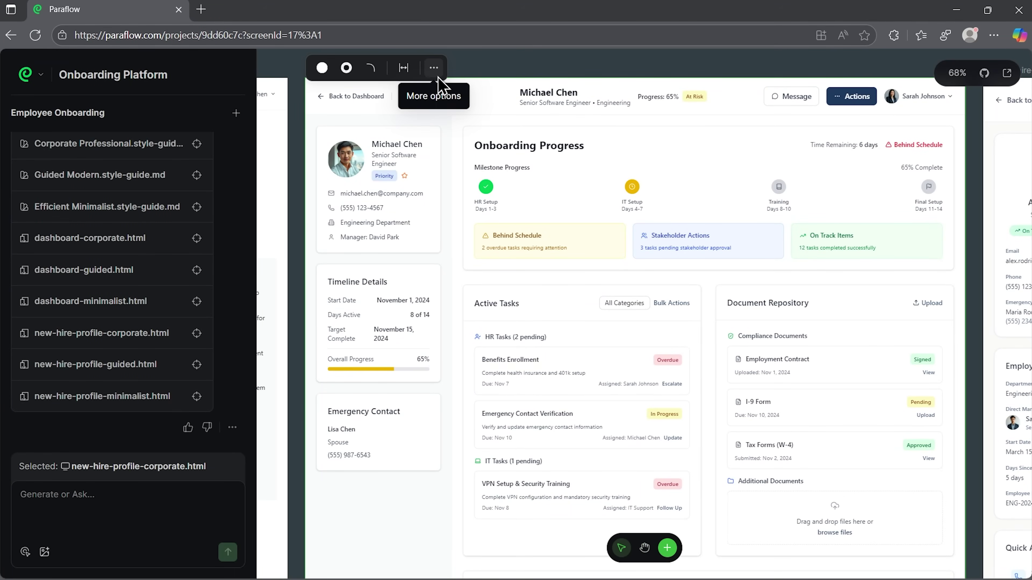
pyautogui.click(105, 493)
pyautogui.write('Enhance the design to visually represent various onboarding statuses: "Not Started", "In Progress", "Blocked", "Completed", "Overdue". Create a clear visual hierarchy using color, icons, and progress indicators.')
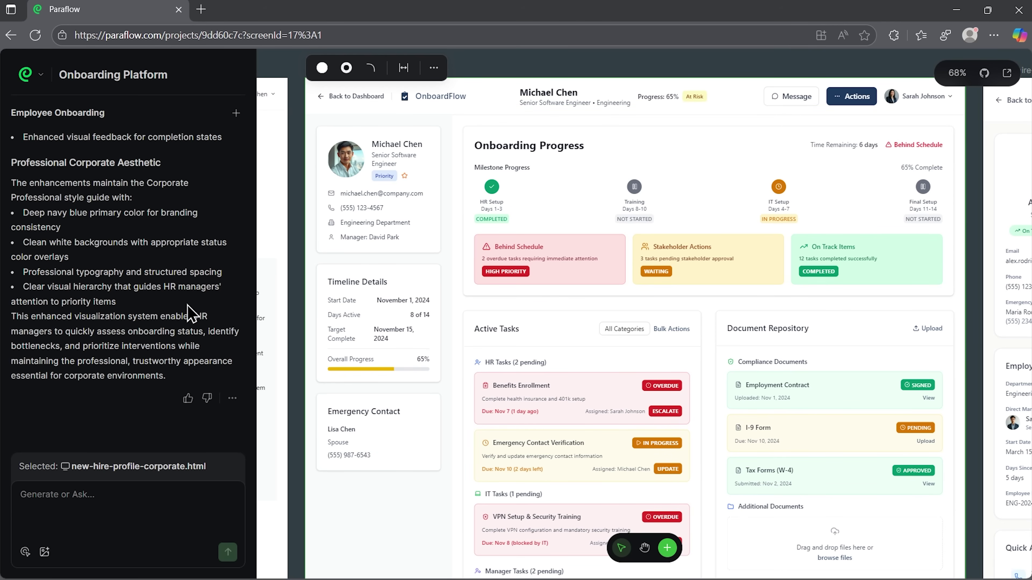
pyautogui.scroll(10, 191, 313)
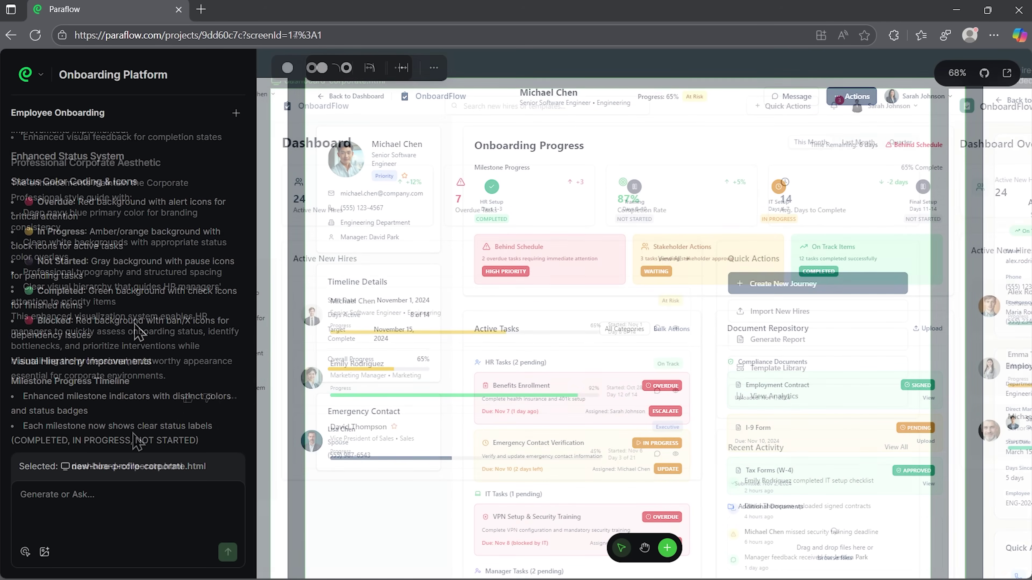
# Send the Document Verification Center feature request and zoom out to view all boards.
pyautogui.click(118, 503)
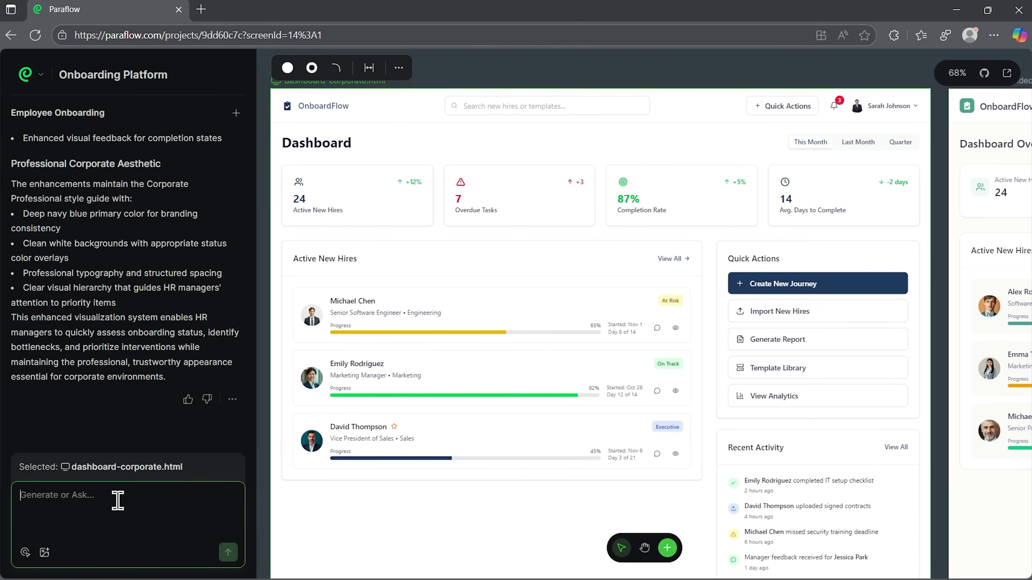
pyautogui.write('Add an AI-powered document verification feature. The system should parse uploaded IDs, diplomas, and certificates to automatically check for required fields, expiration dates, and authenticity markers. Design the "Verification Results" interface.')
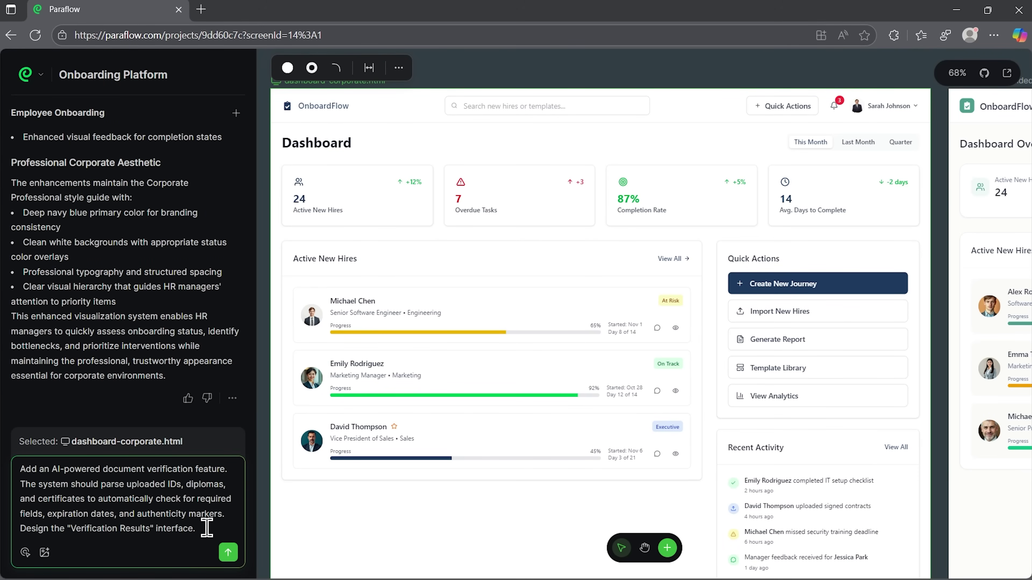
pyautogui.click(228, 552)
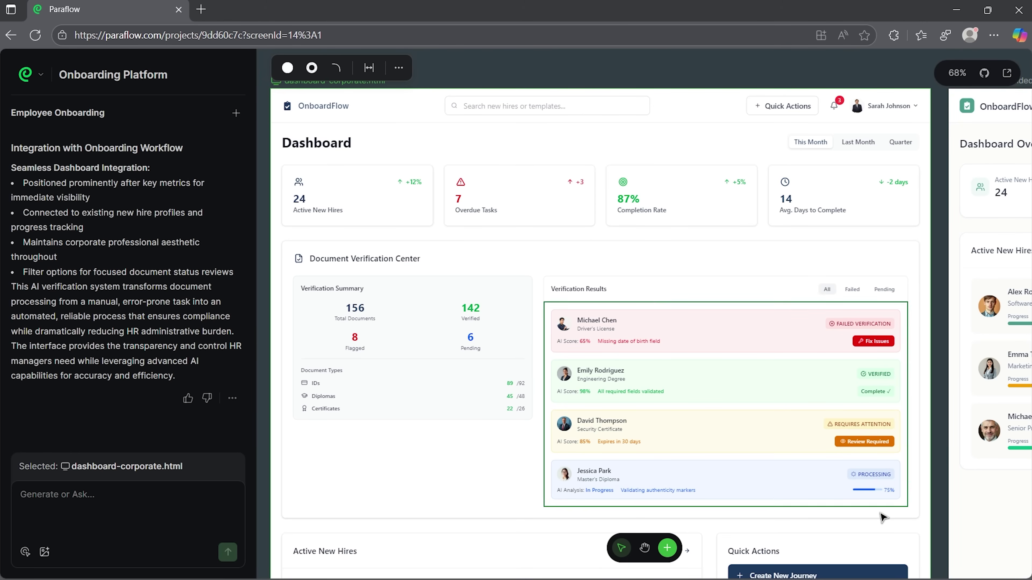
pyautogui.press('h')
pyautogui.scroll(-6, 623, 472)
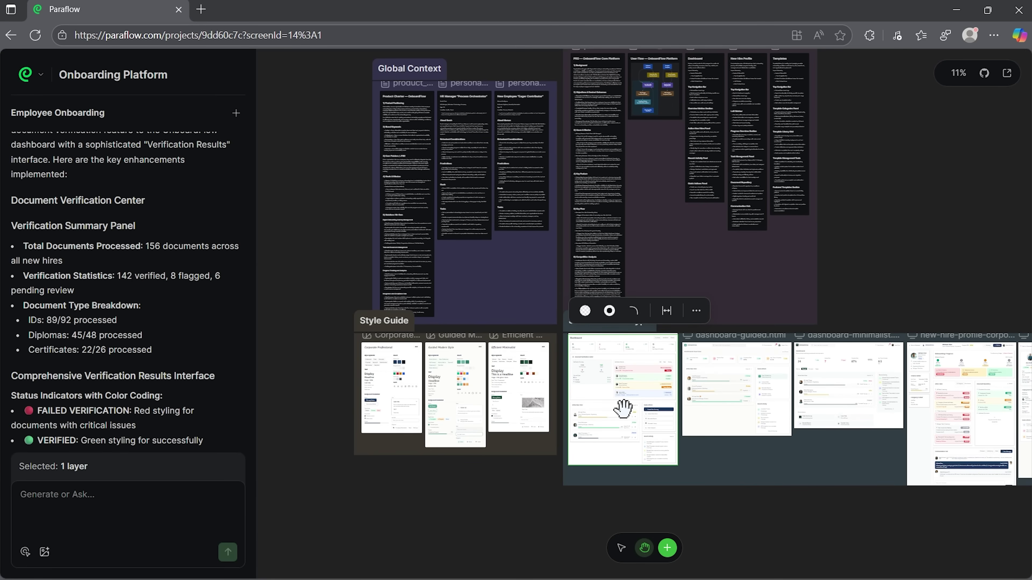
pyautogui.scroll(-2, 622, 408)
pyautogui.hscroll(3, 828, 328)
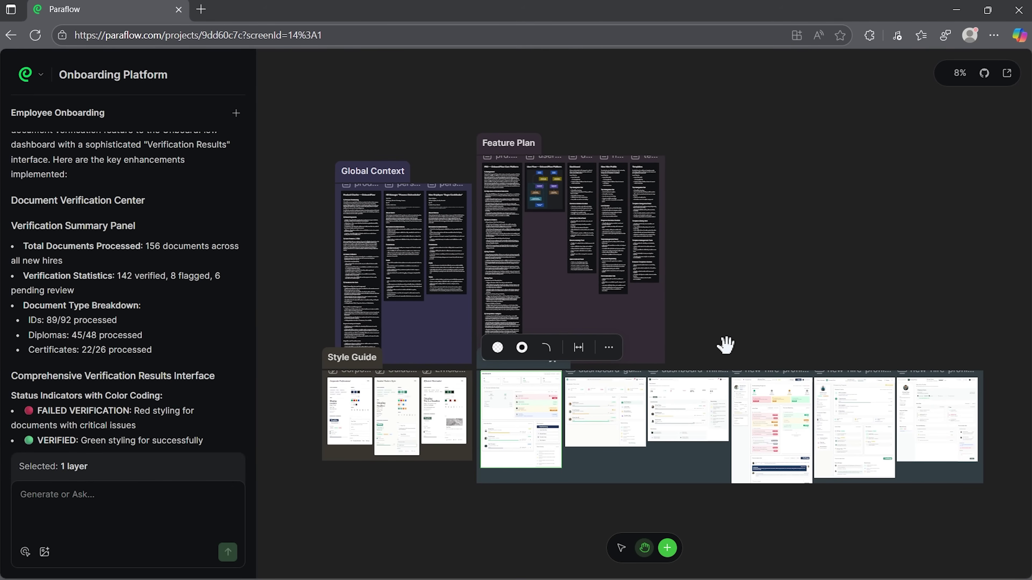
# Send the chat request 'generate the prototype'.
pyautogui.click(120, 501)
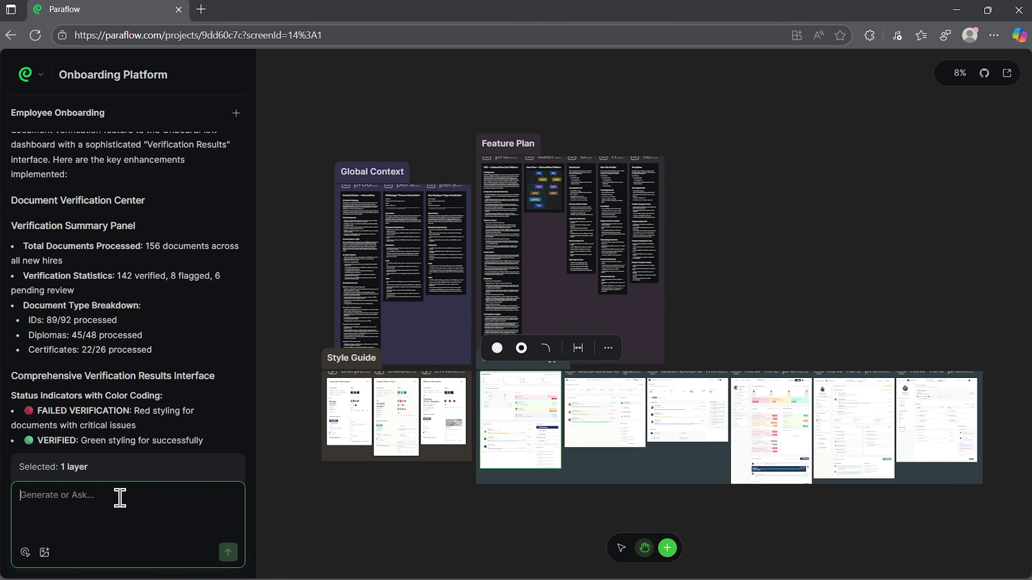
pyautogui.write('generate the prototype')
pyautogui.click(226, 551)
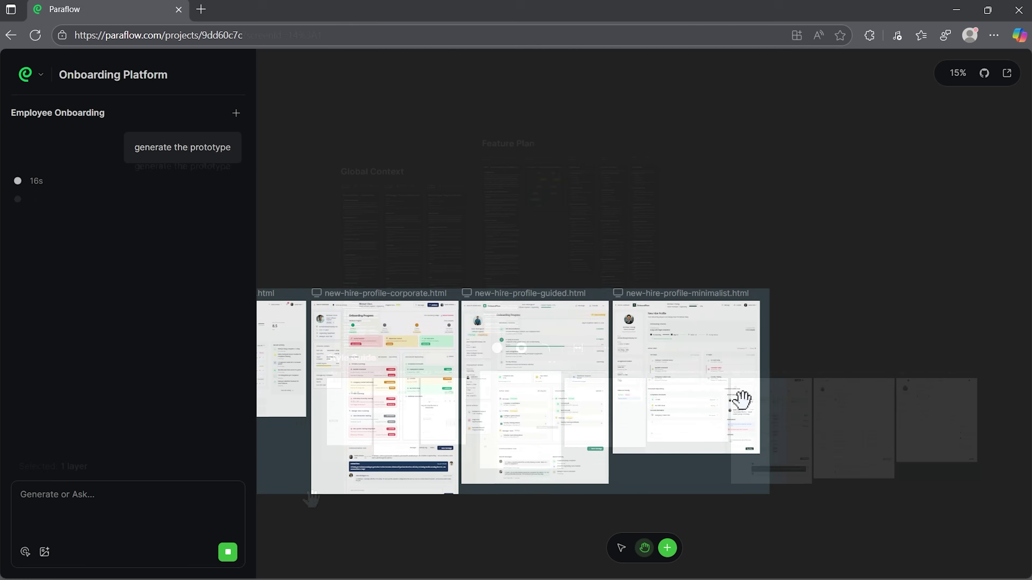
# Pan to the onboardflow-comprehensive prototype screen and bring up the Connect GitHub prompt.
pyautogui.scroll(5, 742, 401)
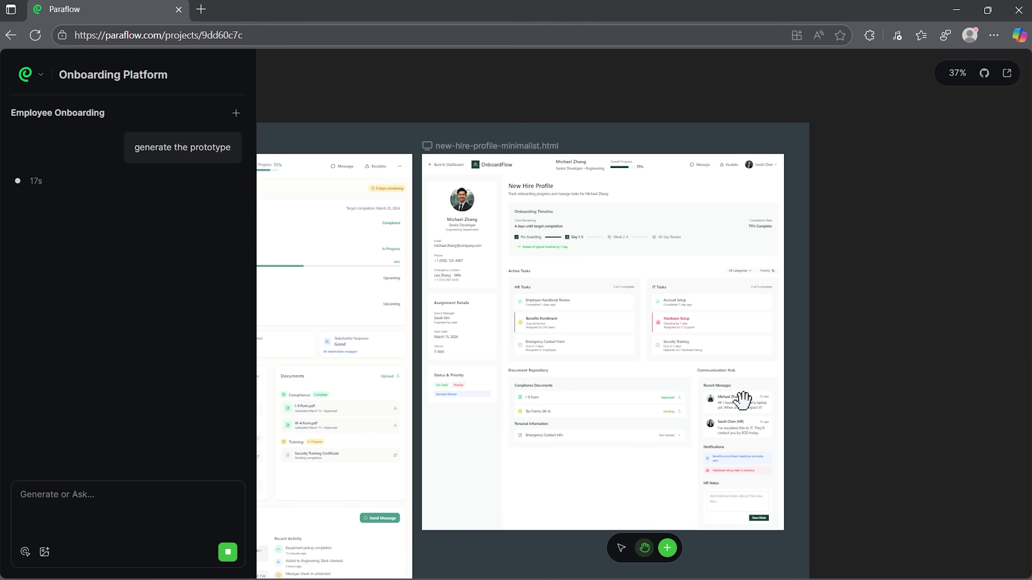
pyautogui.moveTo(939, 409); pyautogui.dragTo(809, 399)
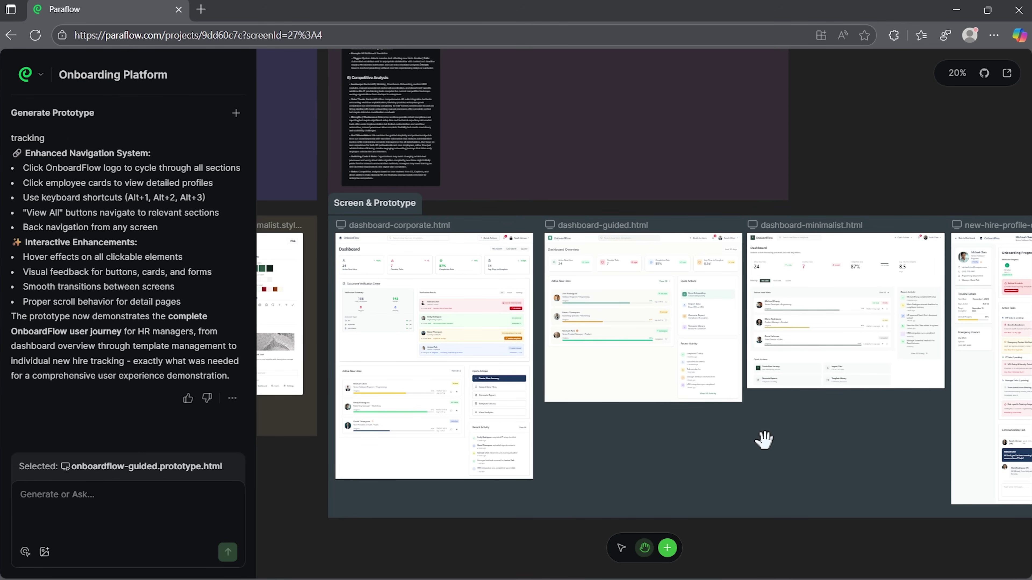
pyautogui.moveTo(763, 440); pyautogui.dragTo(538, 422)
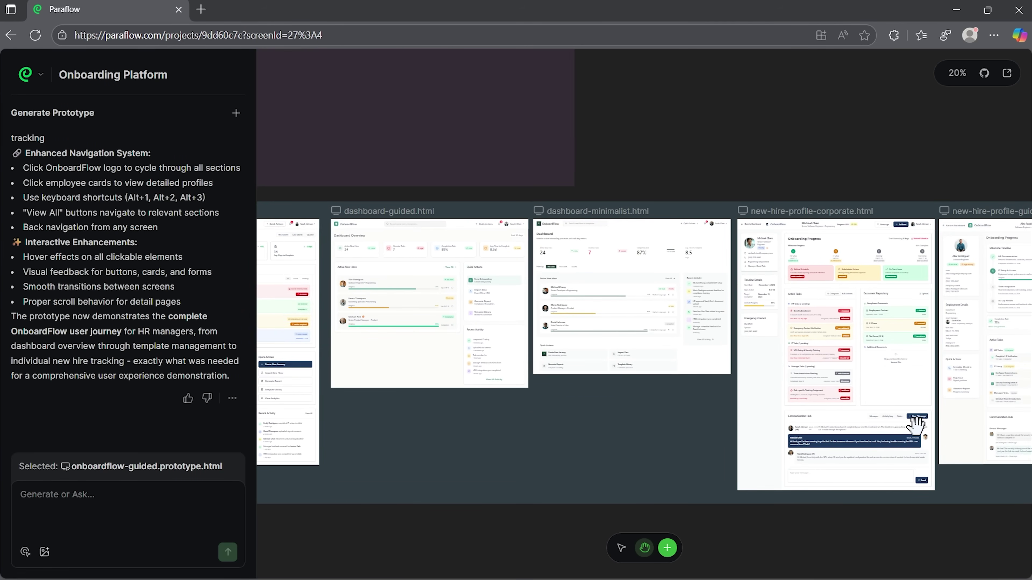
pyautogui.moveTo(915, 427); pyautogui.dragTo(588, 428)
pyautogui.moveTo(910, 432); pyautogui.dragTo(617, 464)
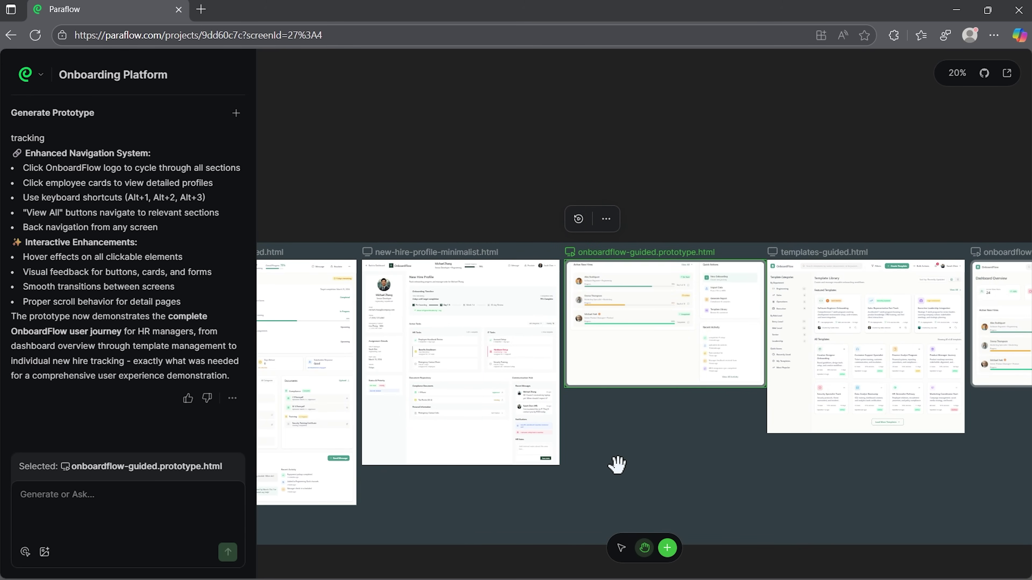
pyautogui.moveTo(685, 438); pyautogui.dragTo(492, 447)
pyautogui.moveTo(924, 436); pyautogui.dragTo(812, 437)
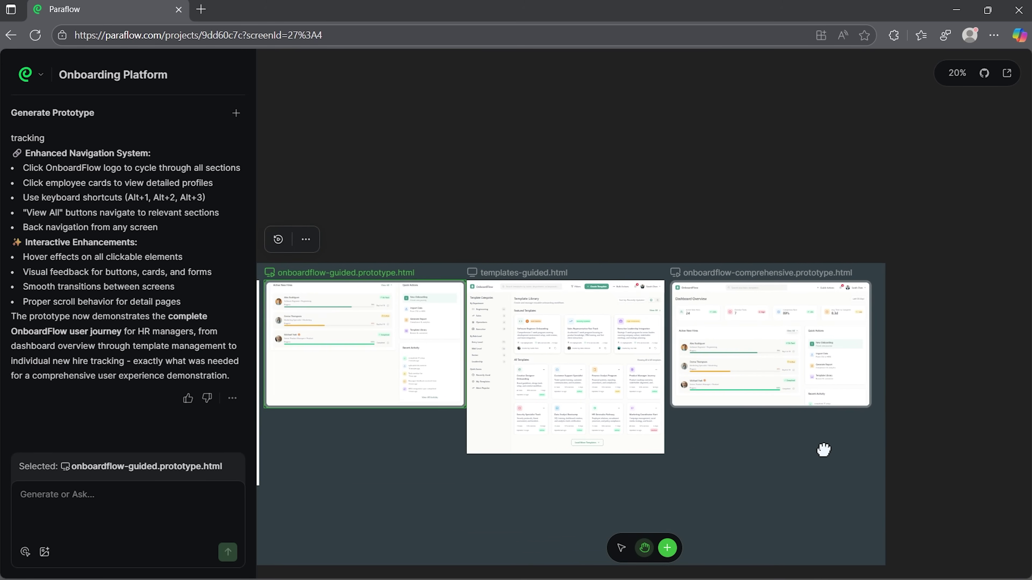
pyautogui.click(984, 73)
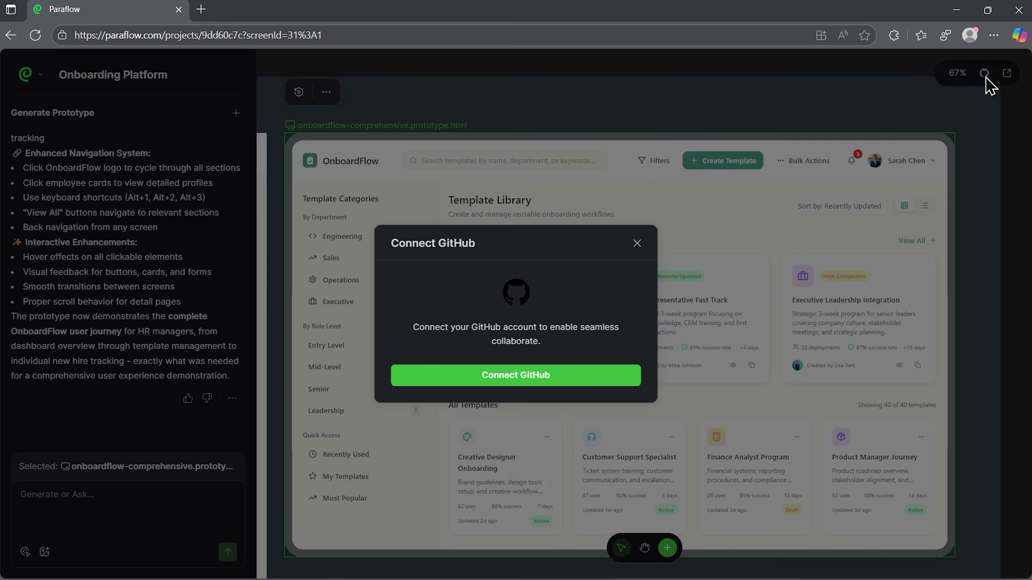
# Authorize the Paraflow GitHub app and sync the project to paraflow-project-9dd60c7c.
pyautogui.click(554, 375)
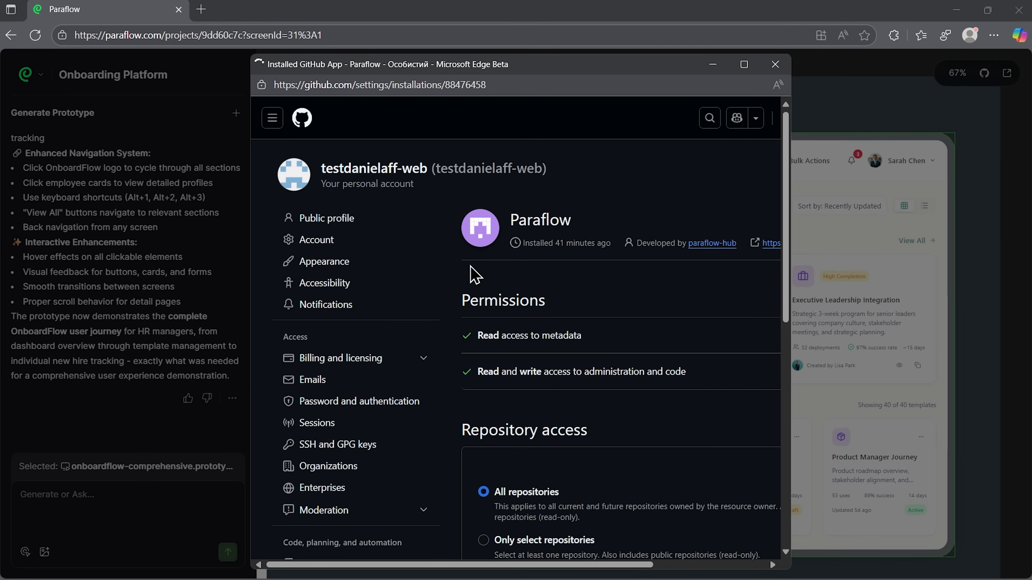
pyautogui.click(456, 385)
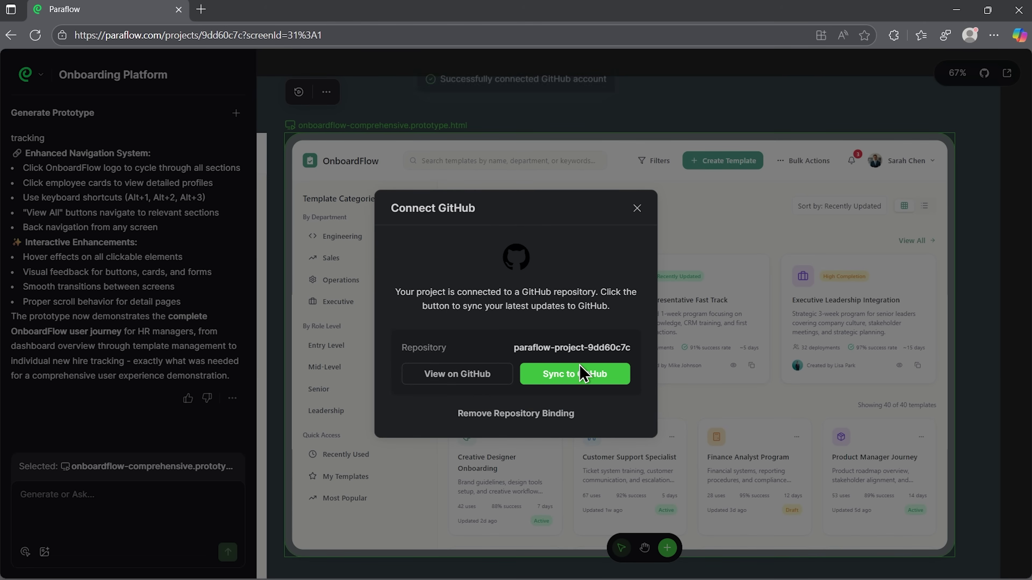
pyautogui.click(574, 375)
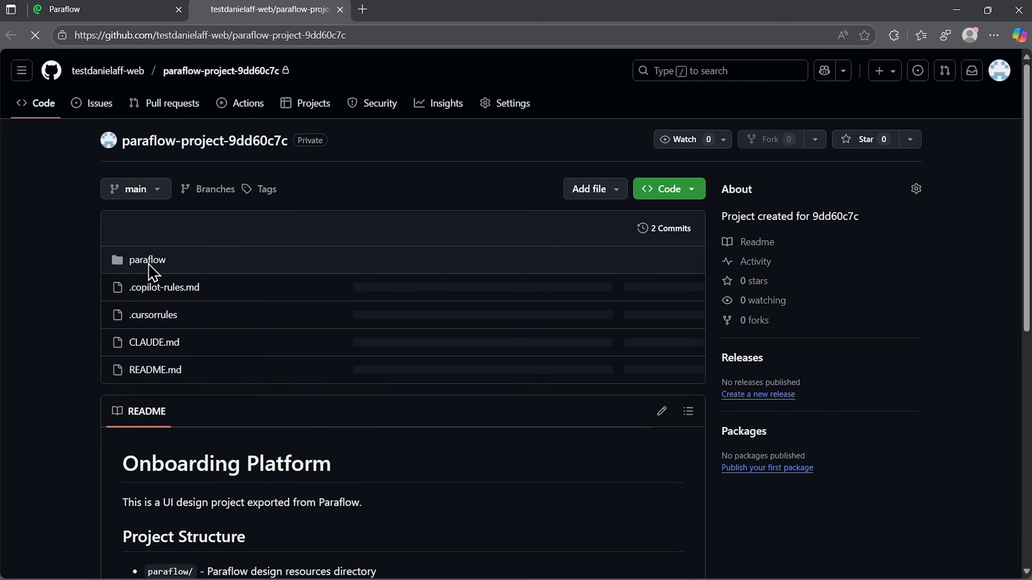
pyautogui.scroll(-5, 151, 267)
pyautogui.scroll(-5, 143, 274)
pyautogui.scroll(10, 143, 275)
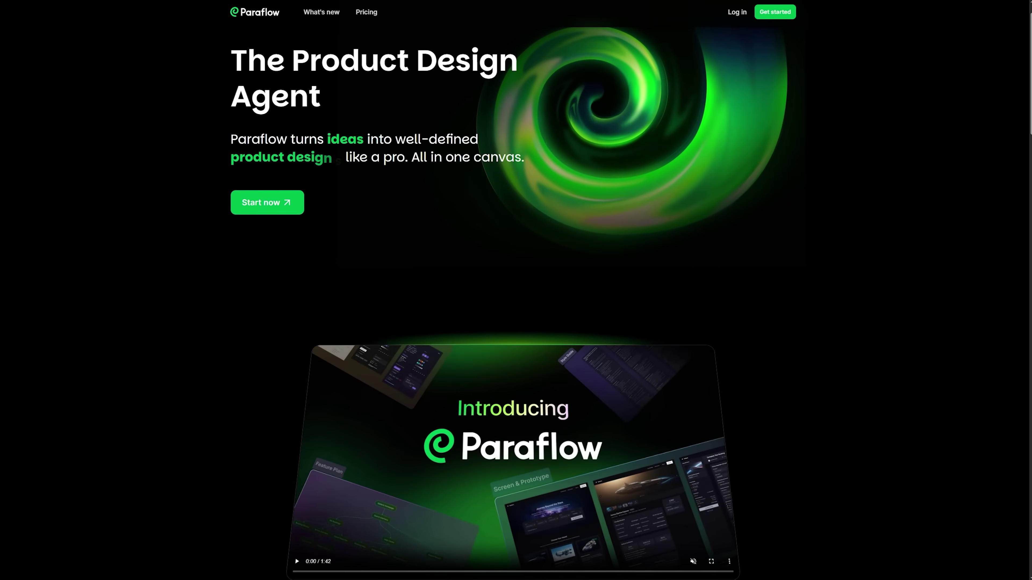
pyautogui.scroll(-1, 516, 290)
pyautogui.scroll(-3, 516, 290)
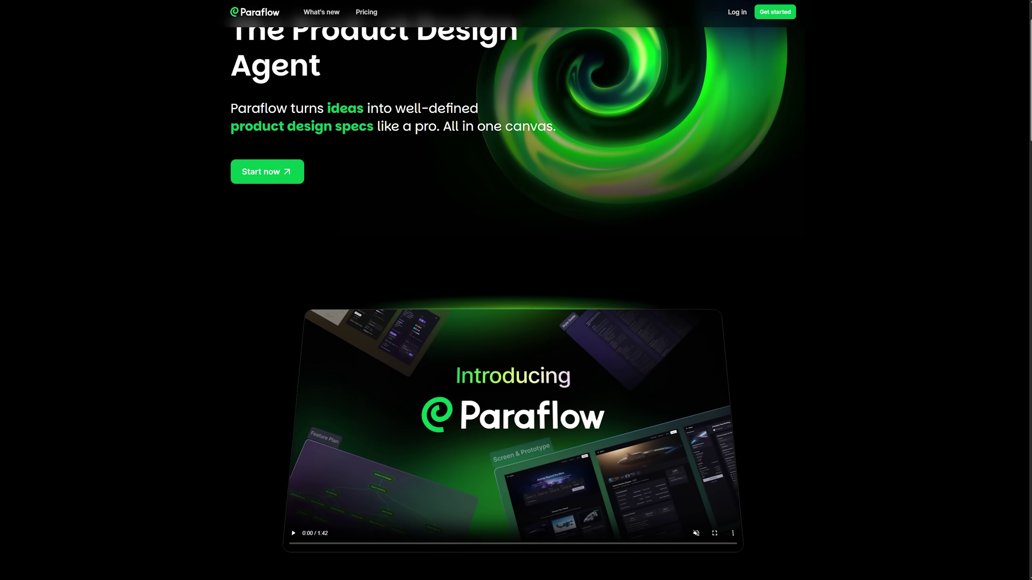
pyautogui.scroll(-2, 516, 290)
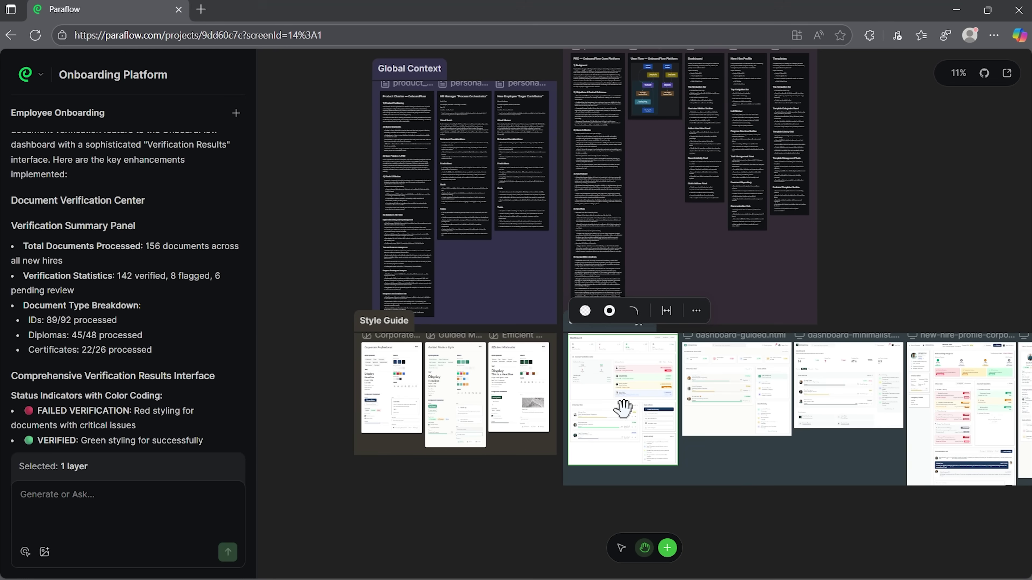
# Sync the project's latest changes to the paraflow-project-9dd60c7c GitHub repository.
pyautogui.scroll(-3, 623, 409)
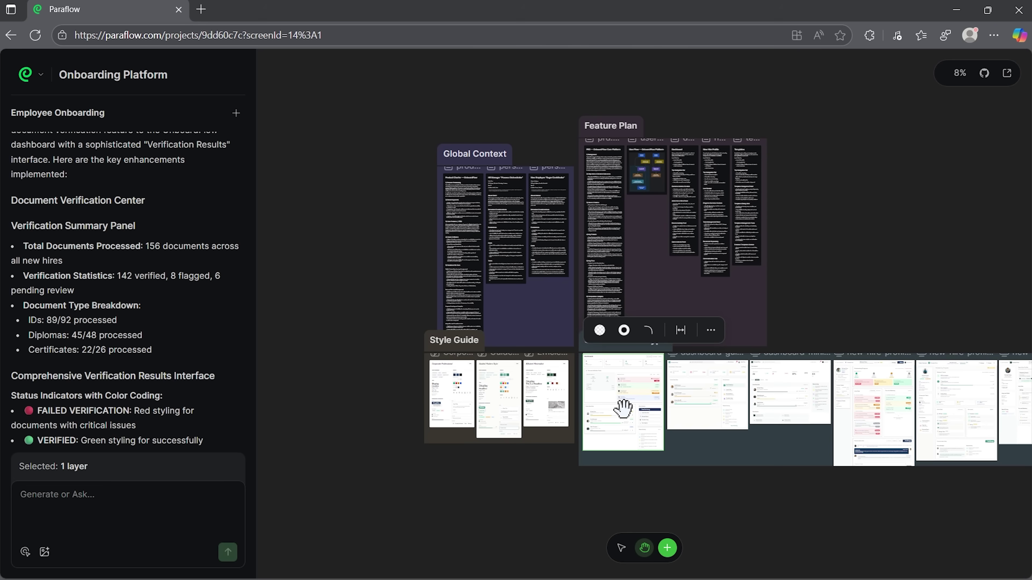
pyautogui.moveTo(794, 339); pyautogui.dragTo(728, 345)
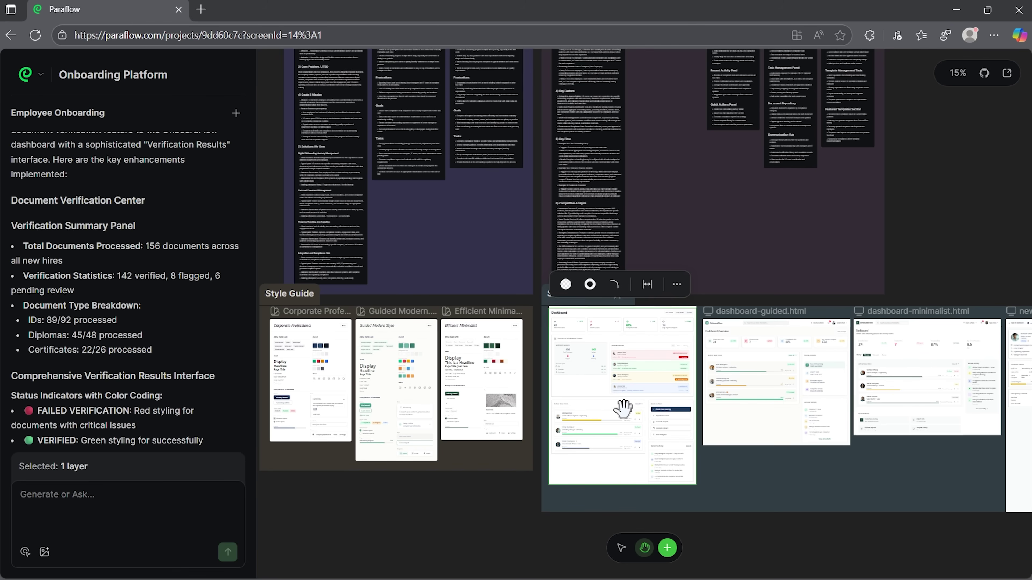
pyautogui.scroll(-5, 623, 410)
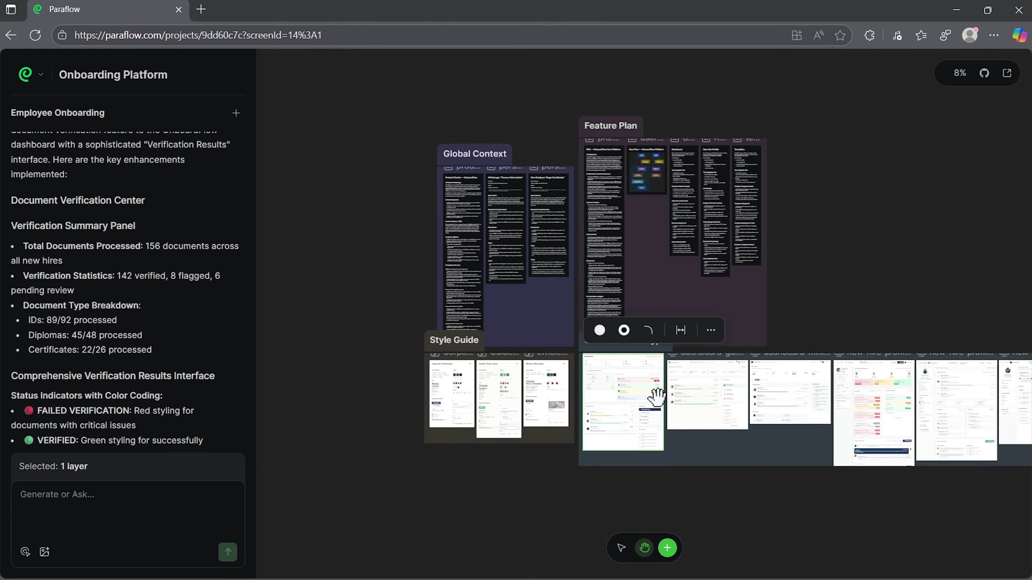
pyautogui.moveTo(820, 329); pyautogui.dragTo(737, 346)
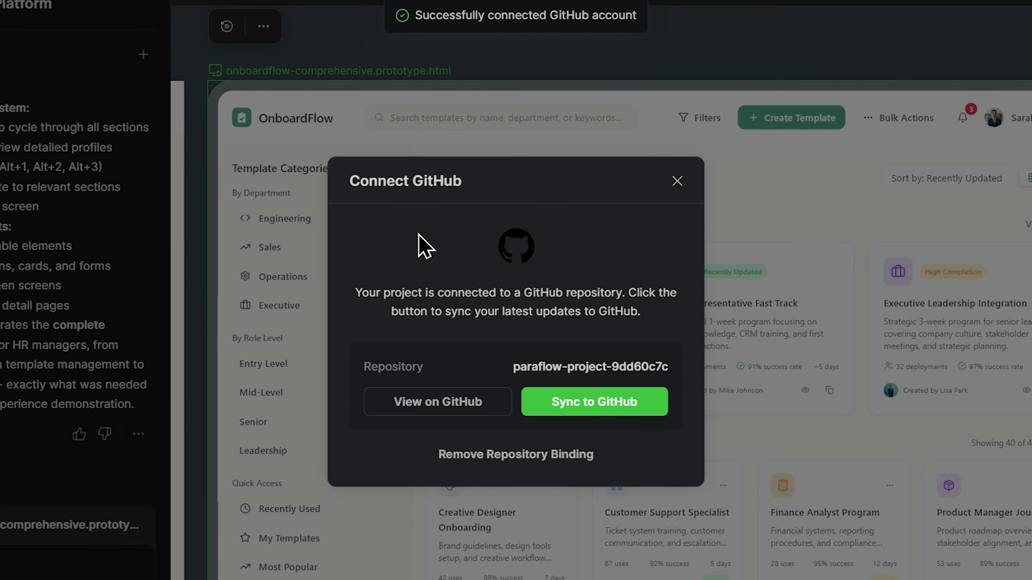
pyautogui.click(595, 415)
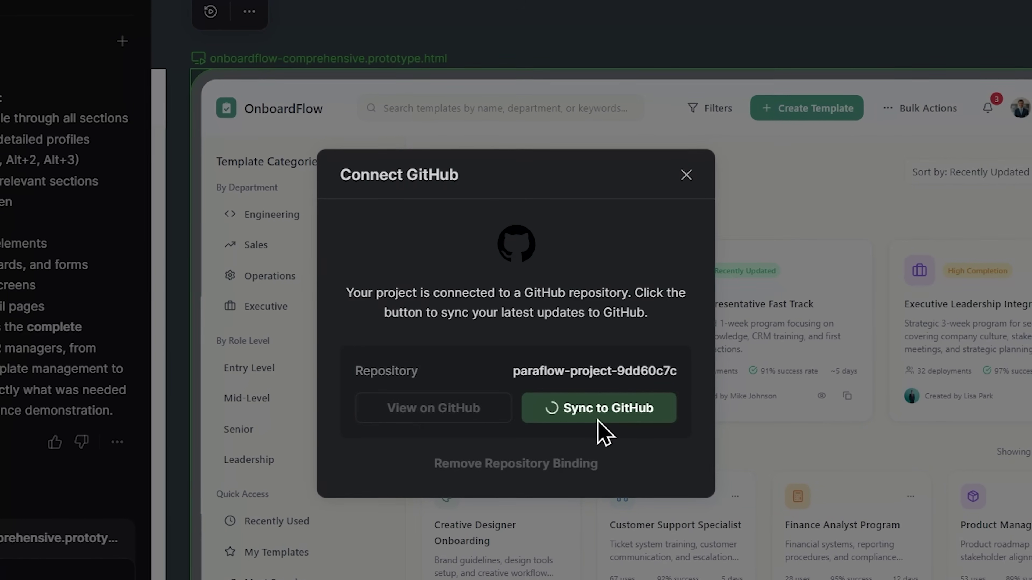